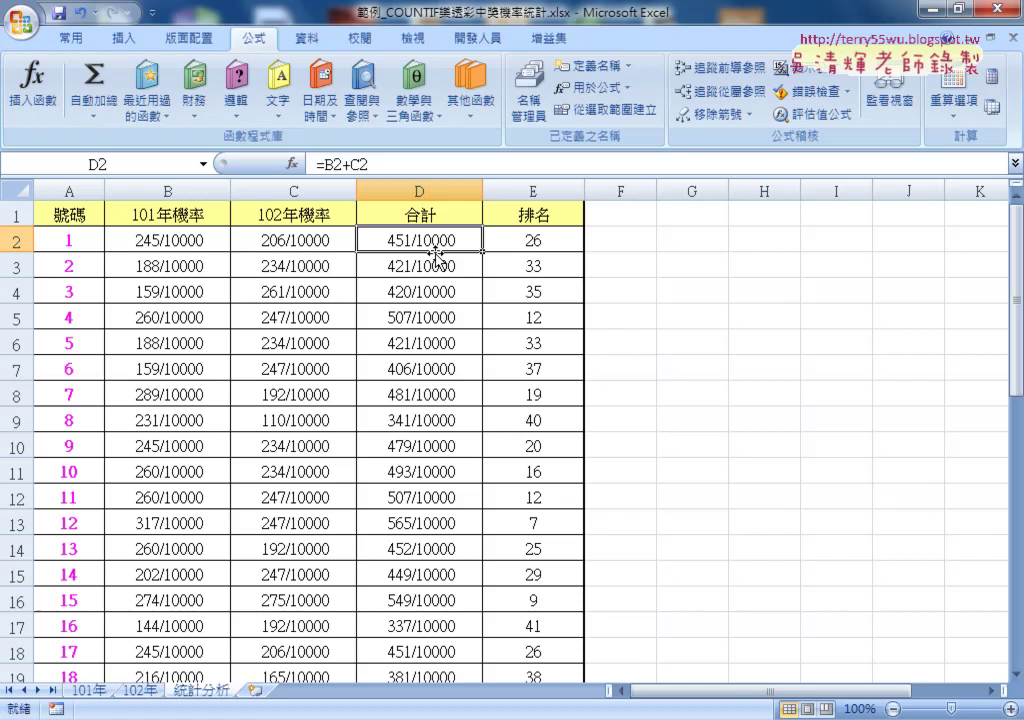
- Inspect the RANK formula in E2 and the COUNTIF formula and its arguments in B2
{"action": "left_click", "coordinate": [548, 238]}
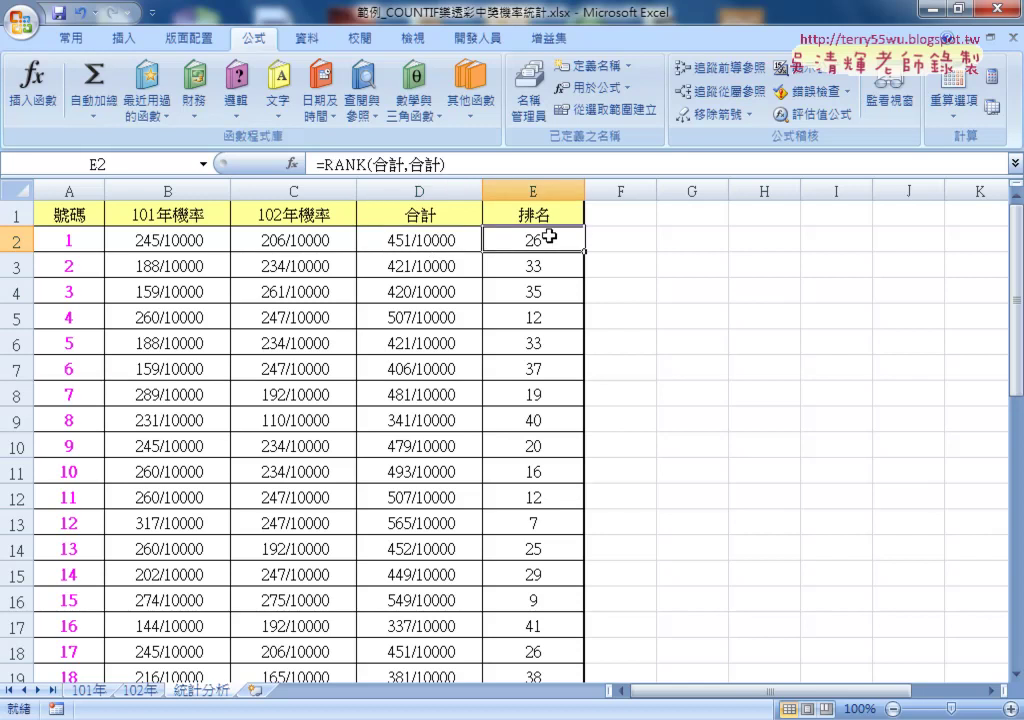
{"action": "left_click", "coordinate": [175, 241]}
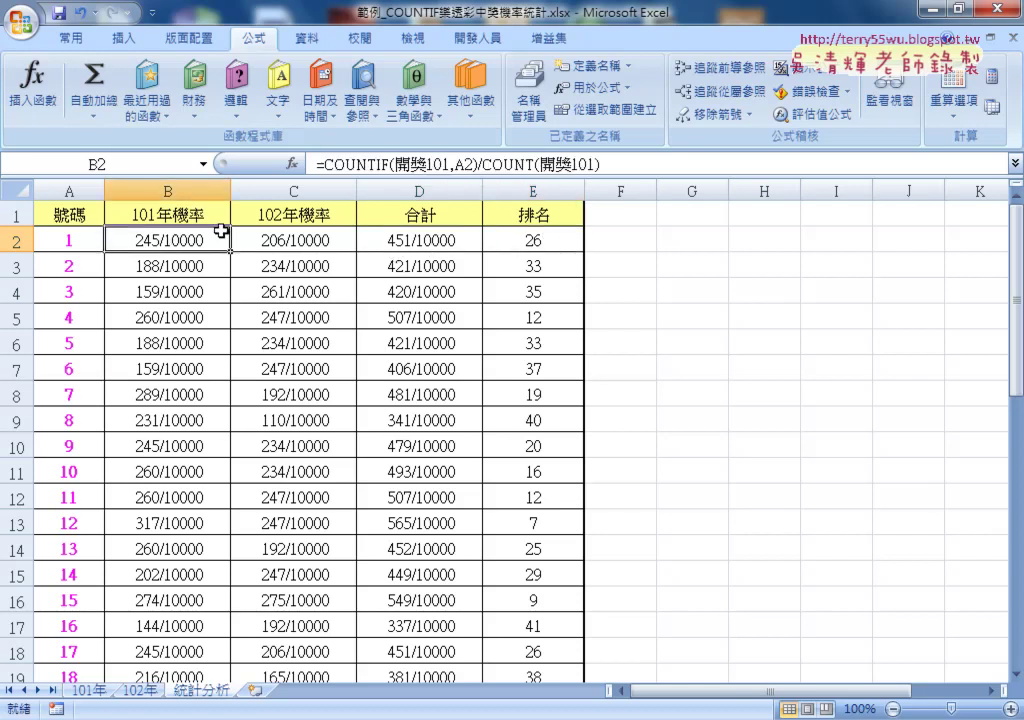
{"action": "left_click", "coordinate": [293, 164]}
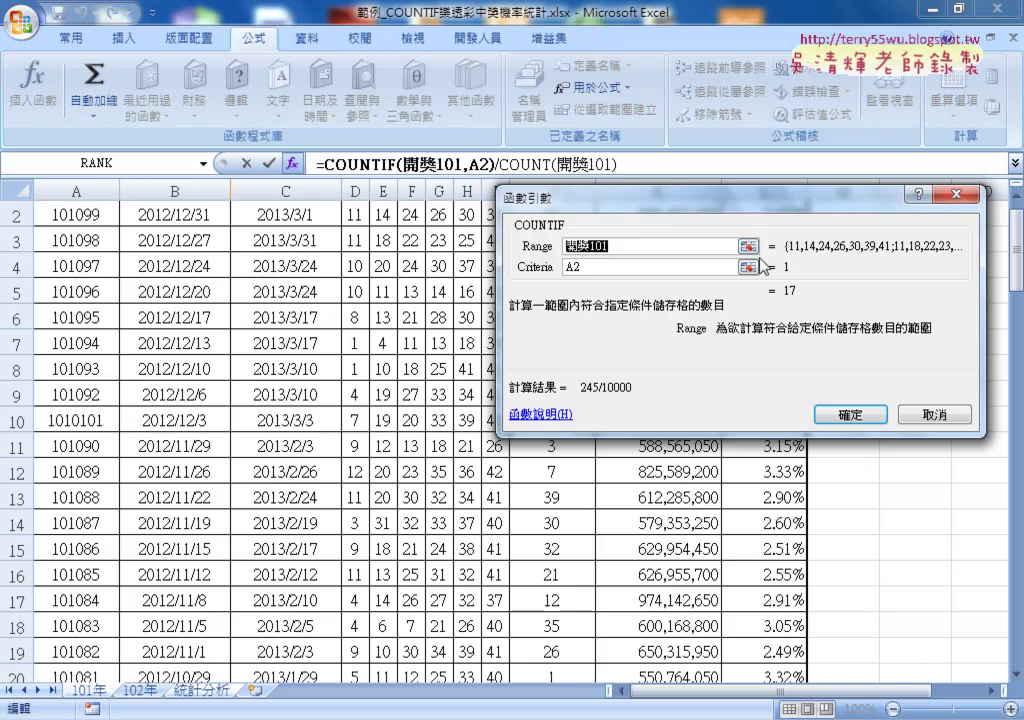
{"action": "left_click", "coordinate": [938, 416]}
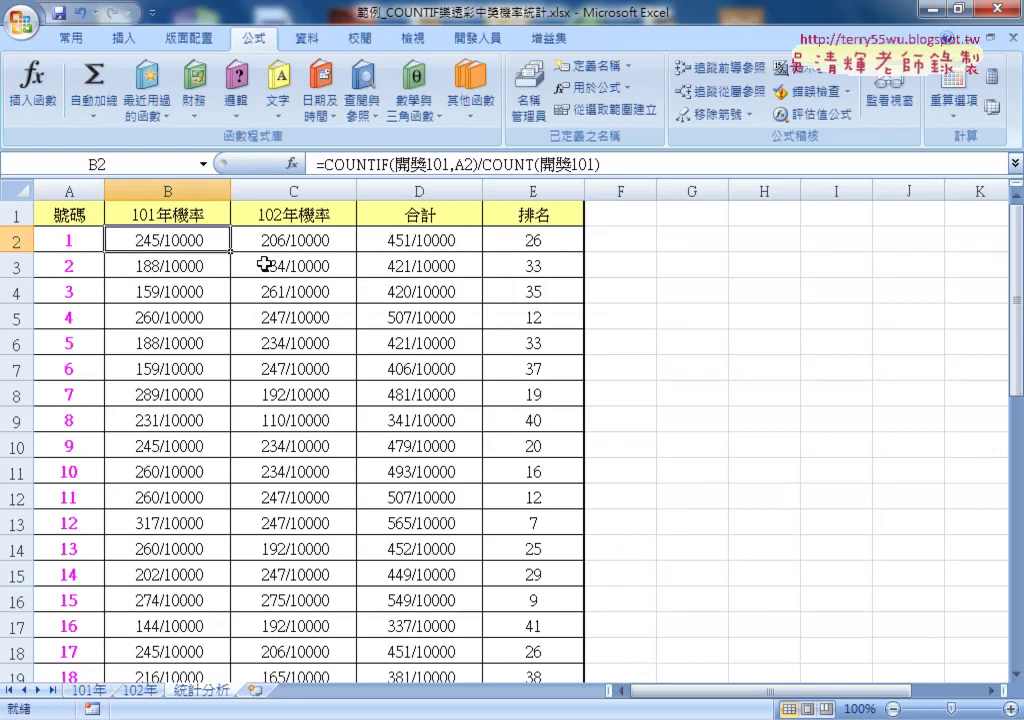
{"action": "left_click", "coordinate": [586, 164]}
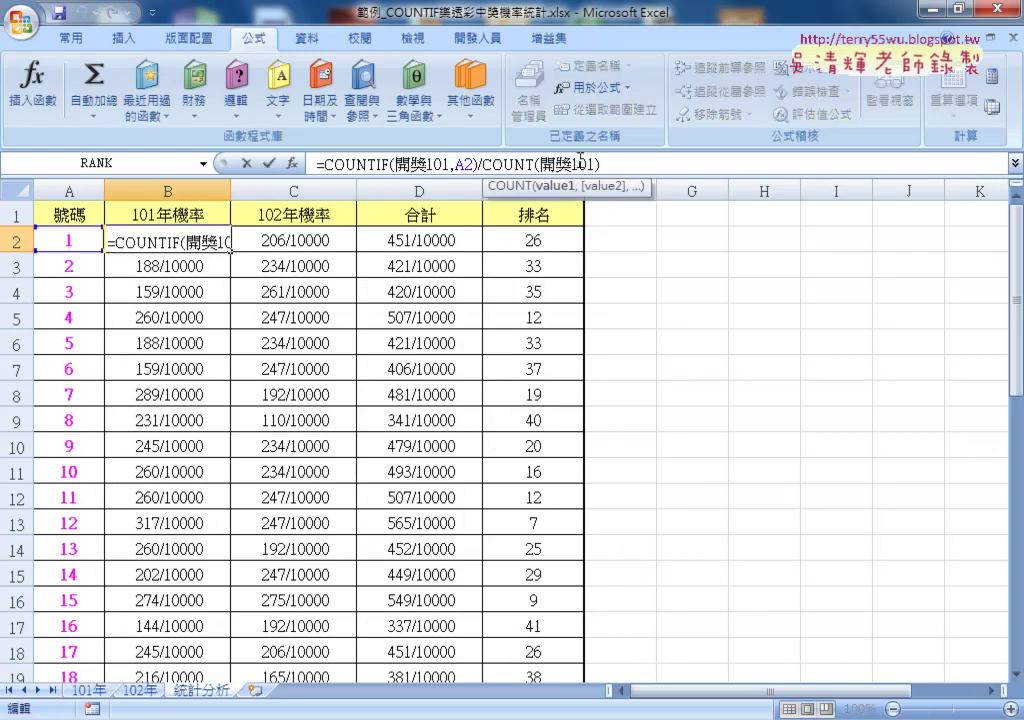
{"action": "left_click", "coordinate": [449, 164]}
{"action": "left_click", "coordinate": [270, 163]}
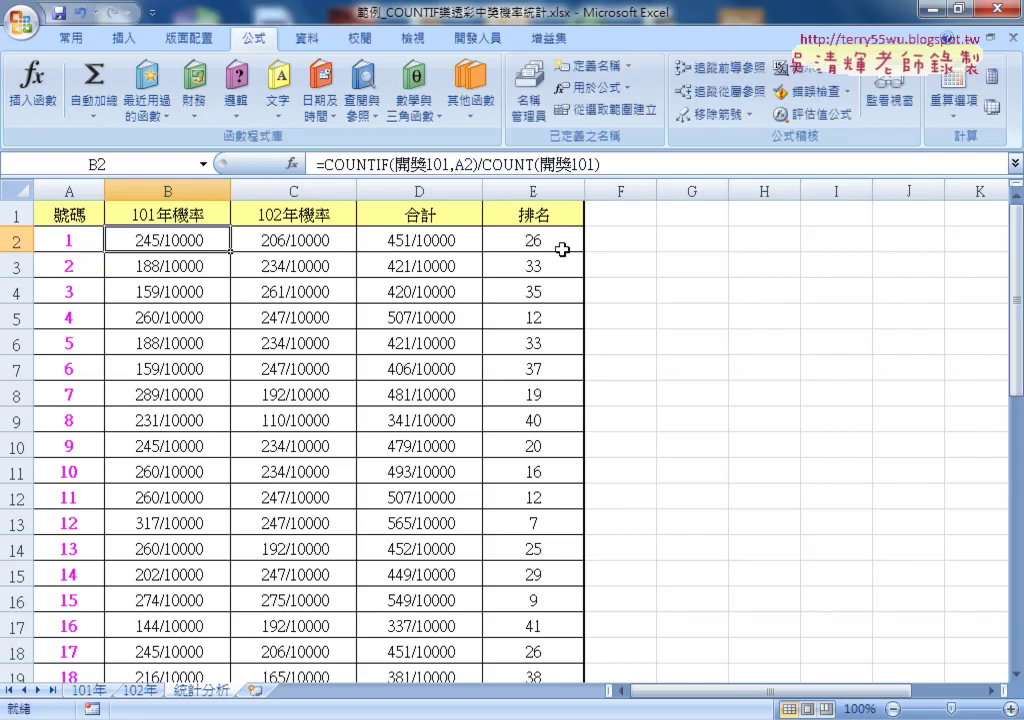
{"action": "left_click", "coordinate": [549, 240]}
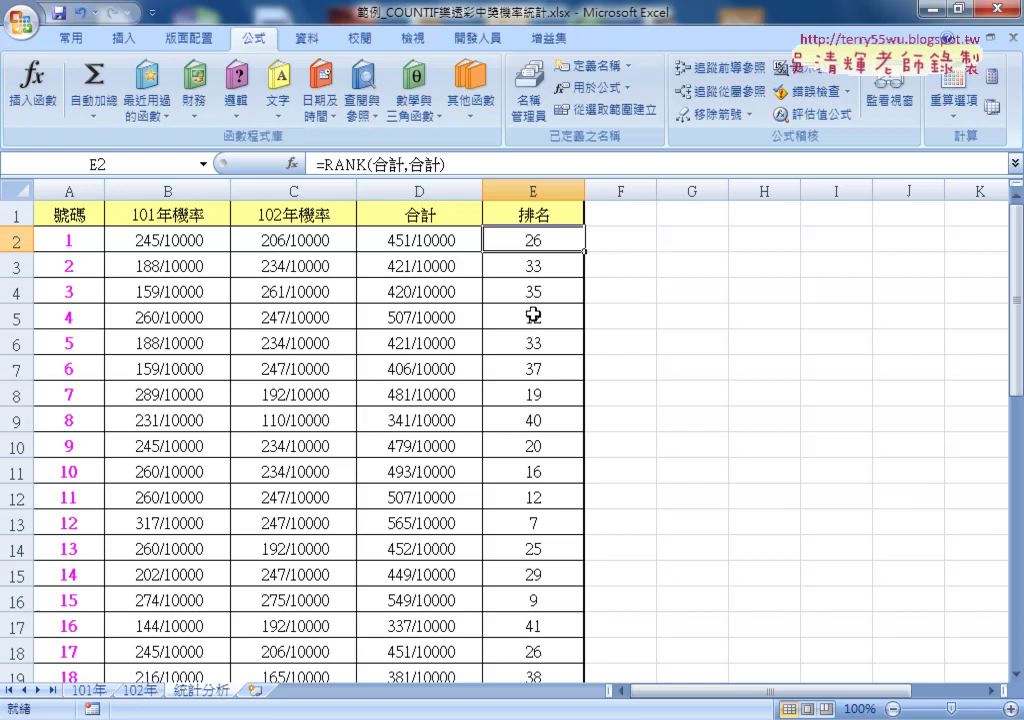
- Select the 排名 column and check the ranks in E22, E28 and E29
{"action": "left_click", "coordinate": [538, 187]}
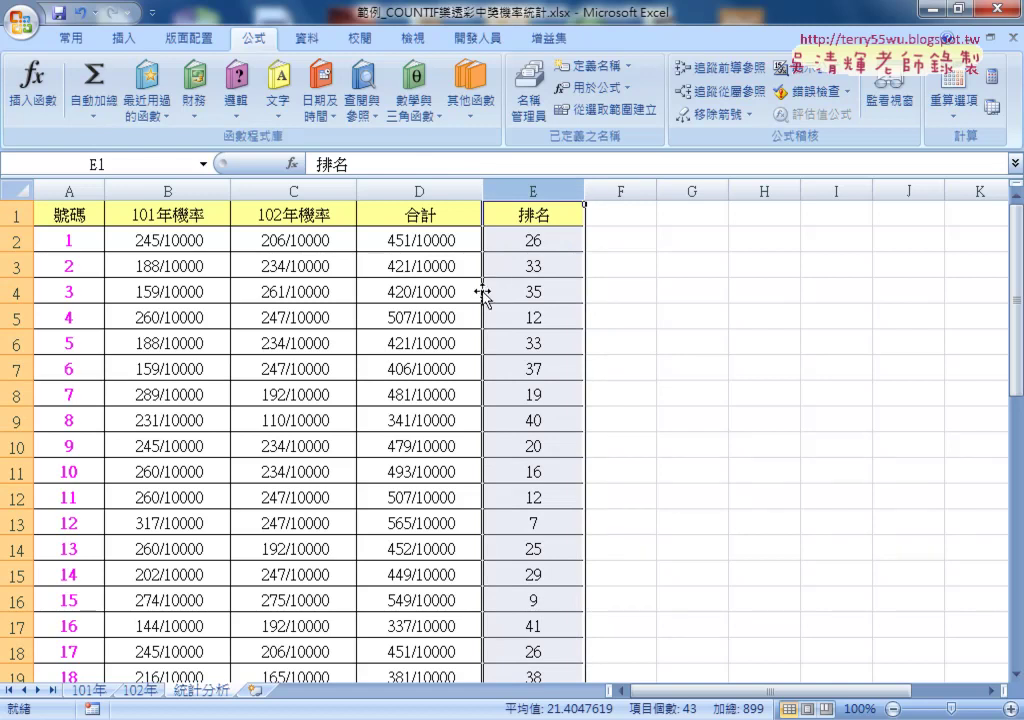
{"action": "scroll", "coordinate": [537, 471], "scroll_direction": "down", "scroll_amount": 2}
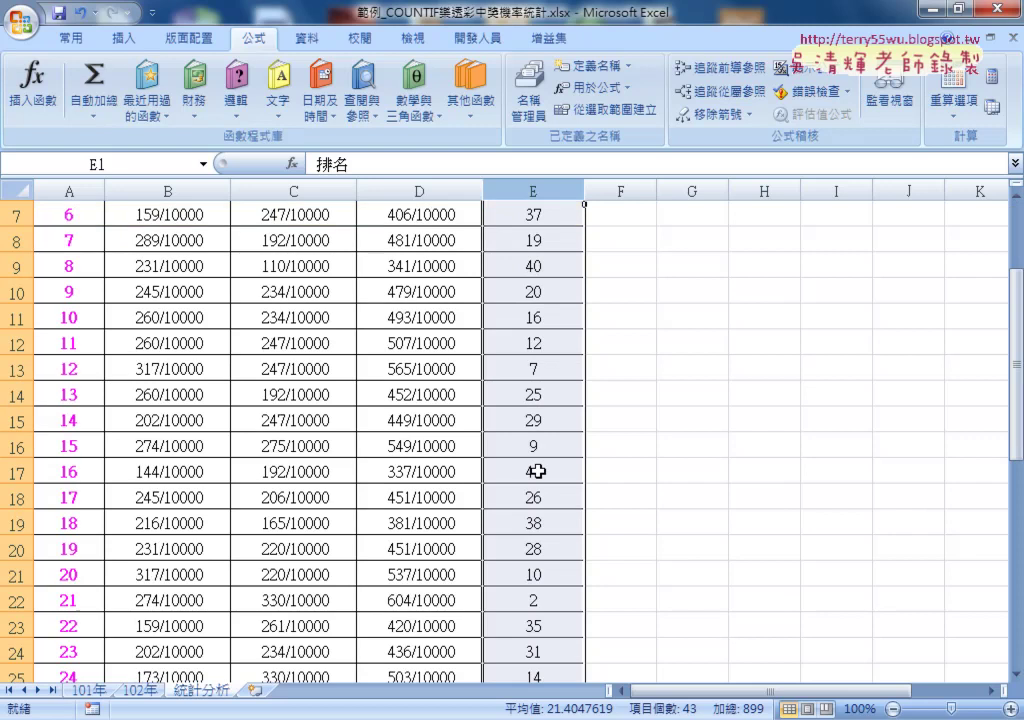
{"action": "scroll", "coordinate": [537, 471], "scroll_direction": "down", "scroll_amount": 2}
{"action": "scroll", "coordinate": [537, 469], "scroll_direction": "down", "scroll_amount": 1}
{"action": "scroll", "coordinate": [533, 469], "scroll_direction": "down", "scroll_amount": 1}
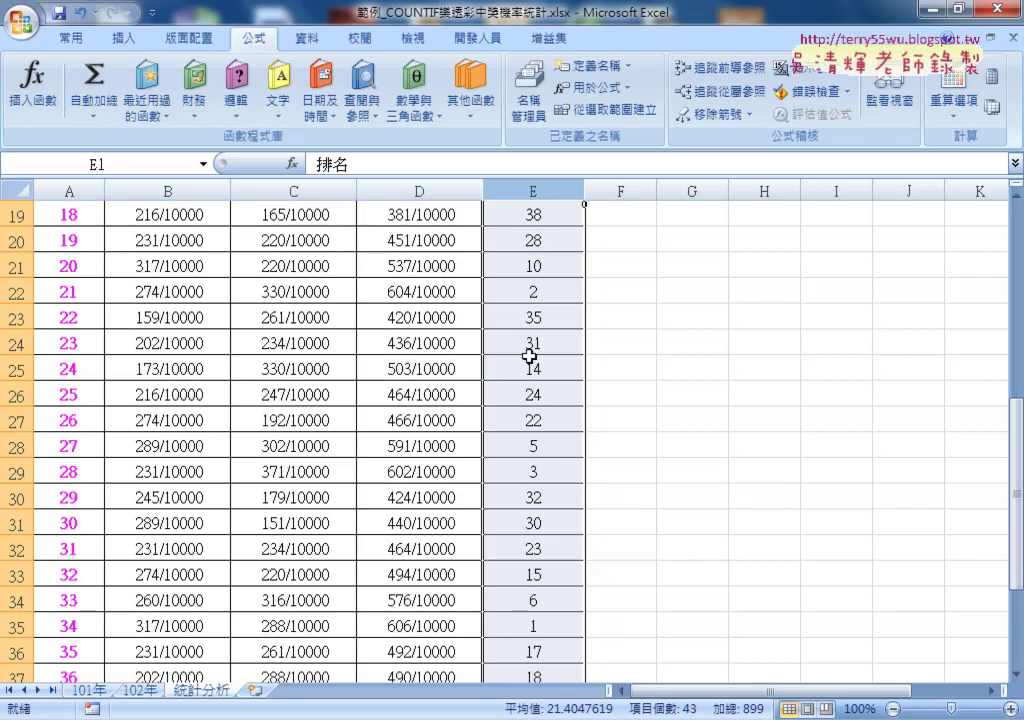
{"action": "left_click", "coordinate": [533, 291]}
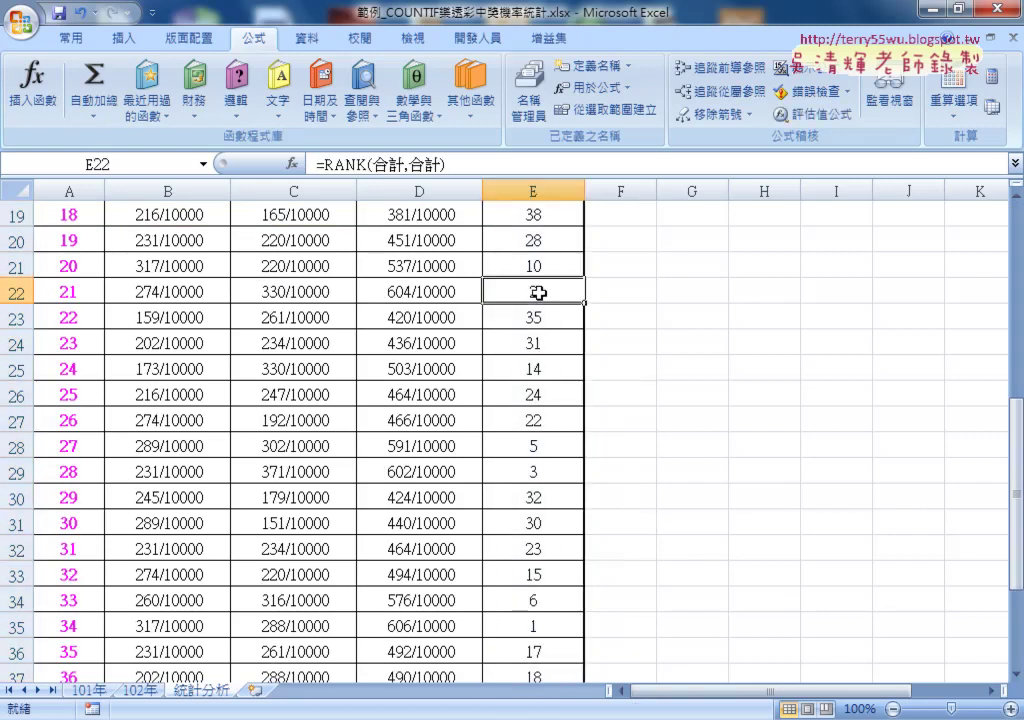
{"action": "left_click", "coordinate": [539, 457]}
{"action": "left_click", "coordinate": [539, 471]}
{"action": "scroll", "coordinate": [539, 475], "scroll_direction": "down", "scroll_amount": 1}
{"action": "scroll", "coordinate": [539, 477], "scroll_direction": "down", "scroll_amount": 1}
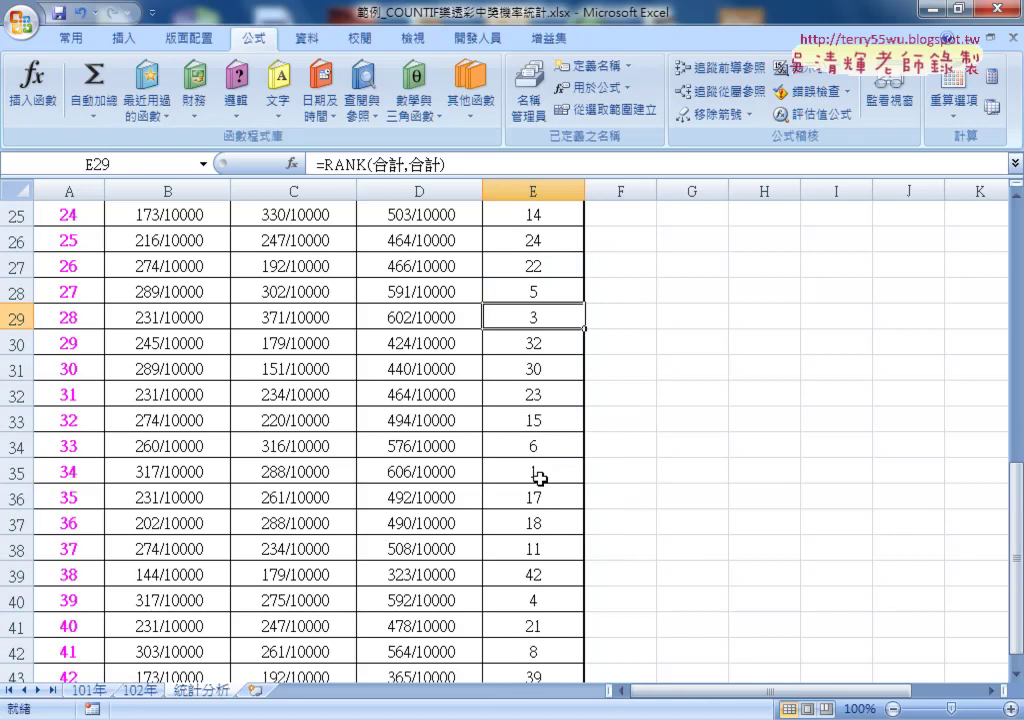
- Confirm number 34 in row 35 ranks first, then return to the Home tools
{"action": "left_click", "coordinate": [540, 476]}
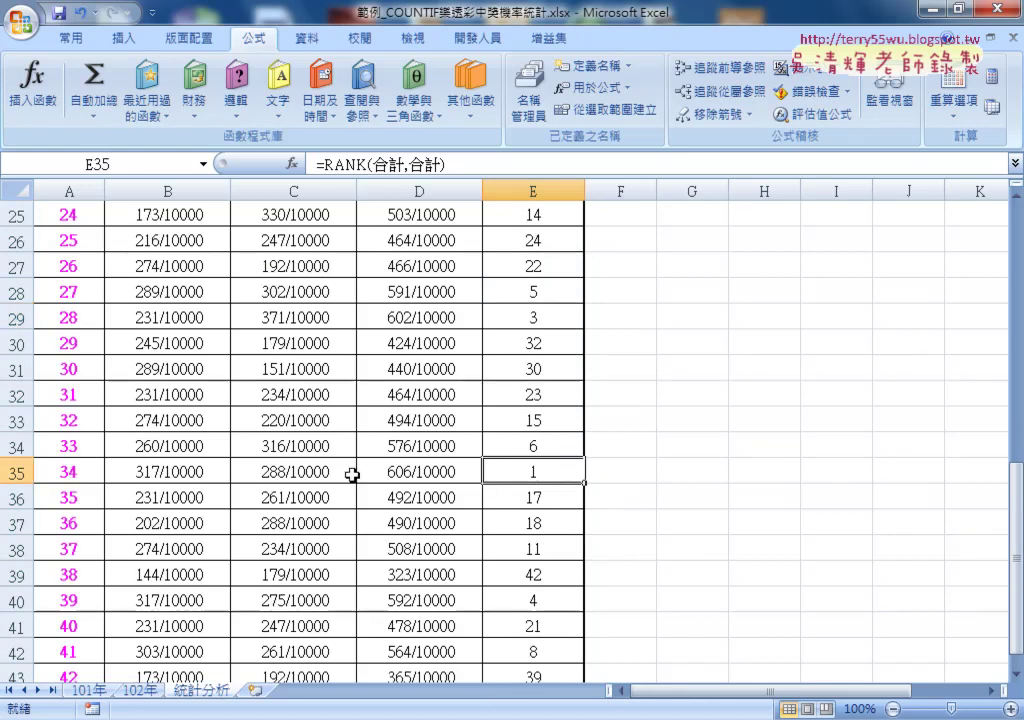
{"action": "left_click", "coordinate": [67, 474]}
{"action": "scroll", "coordinate": [86, 475], "scroll_direction": "up", "scroll_amount": 3}
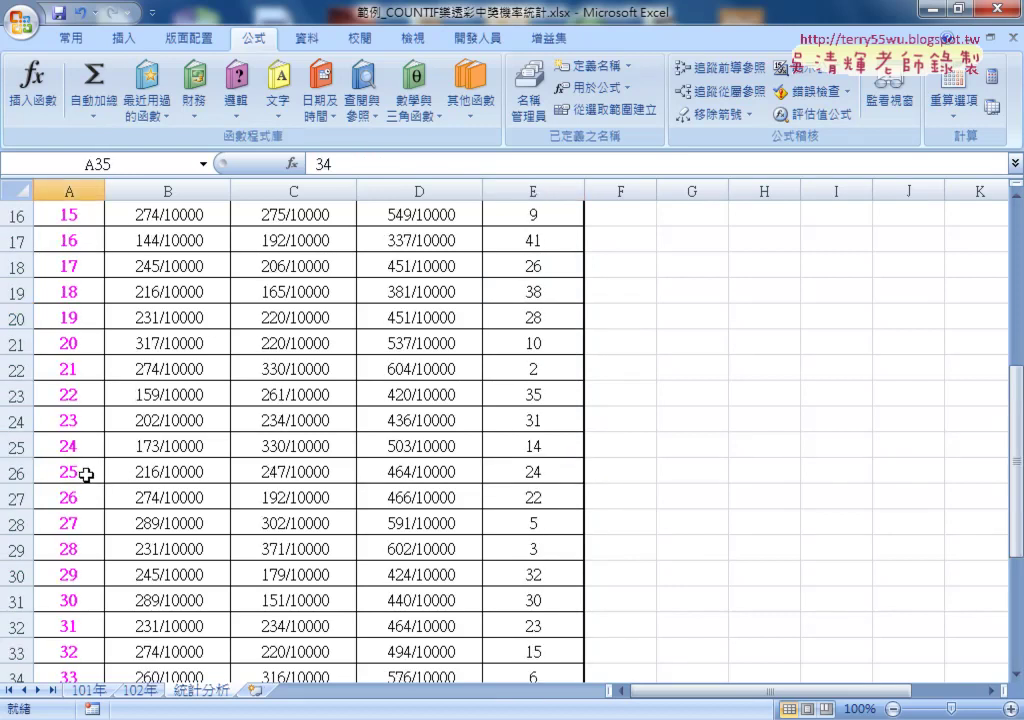
{"action": "scroll", "coordinate": [86, 475], "scroll_direction": "up", "scroll_amount": 5}
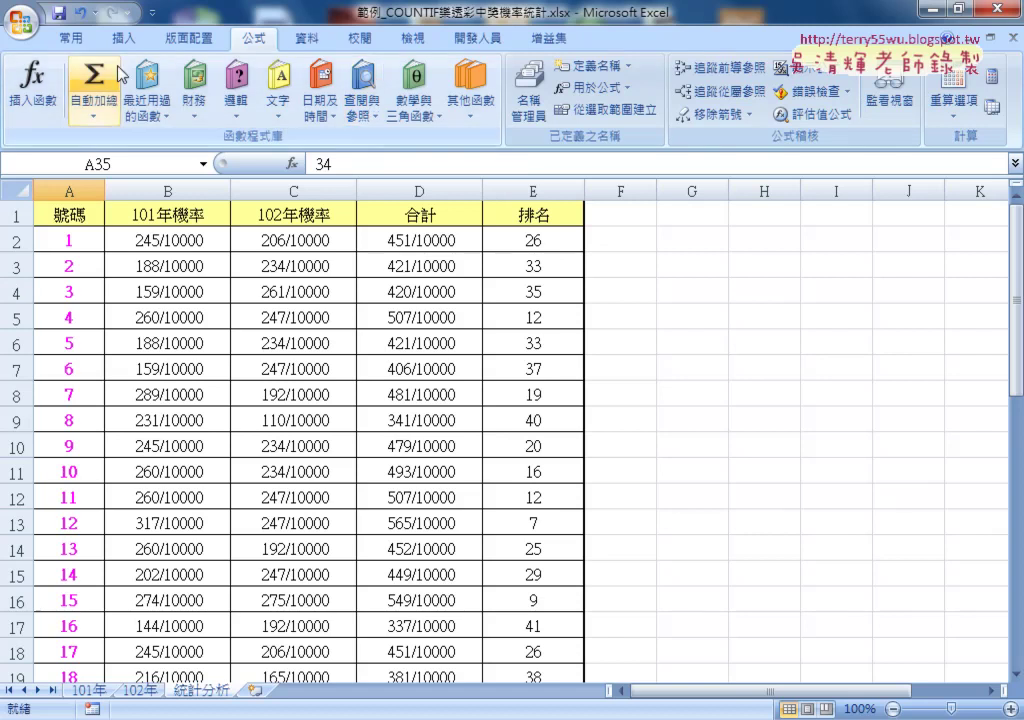
{"action": "left_click", "coordinate": [70, 38]}
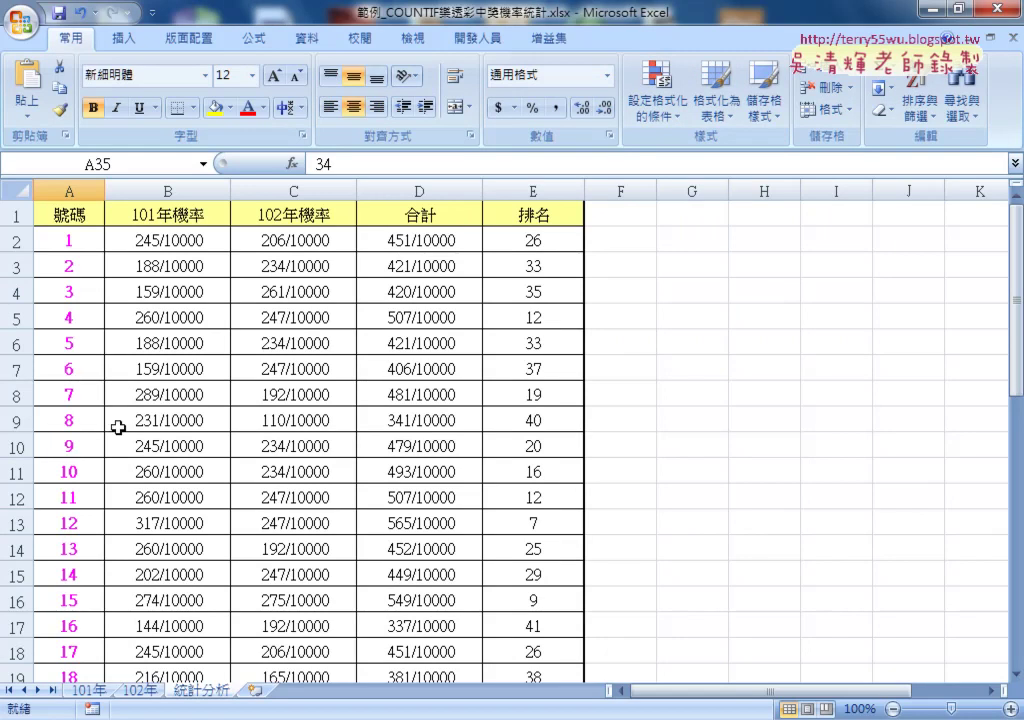
- Enter the heading 前七名 in cell F1
{"action": "left_click", "coordinate": [617, 216]}
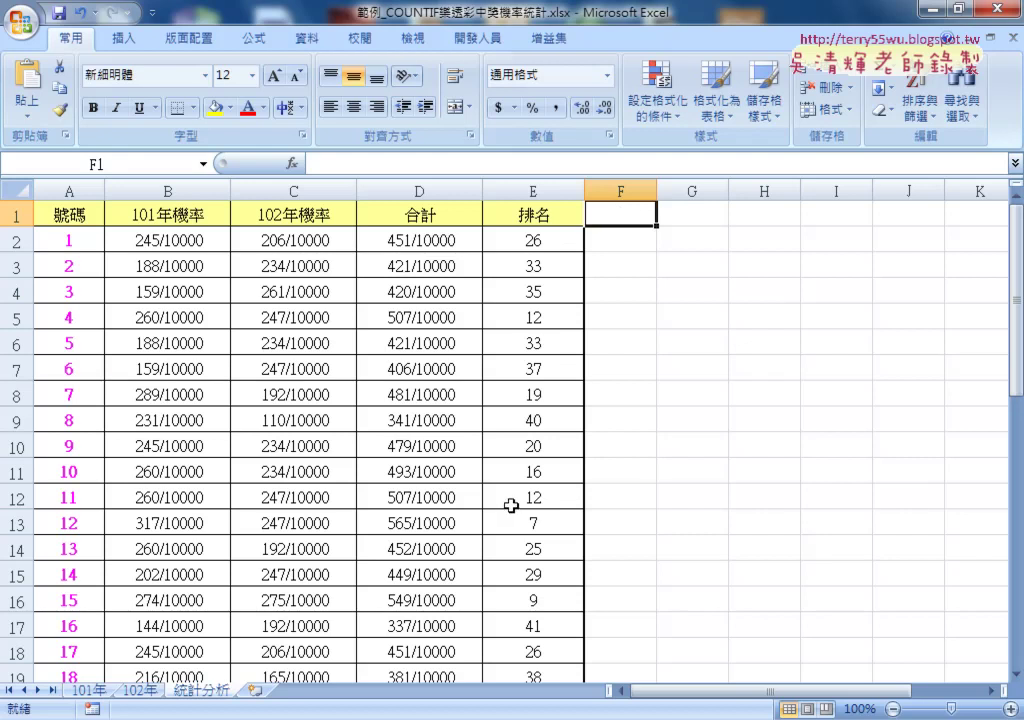
{"action": "type", "text": "="}
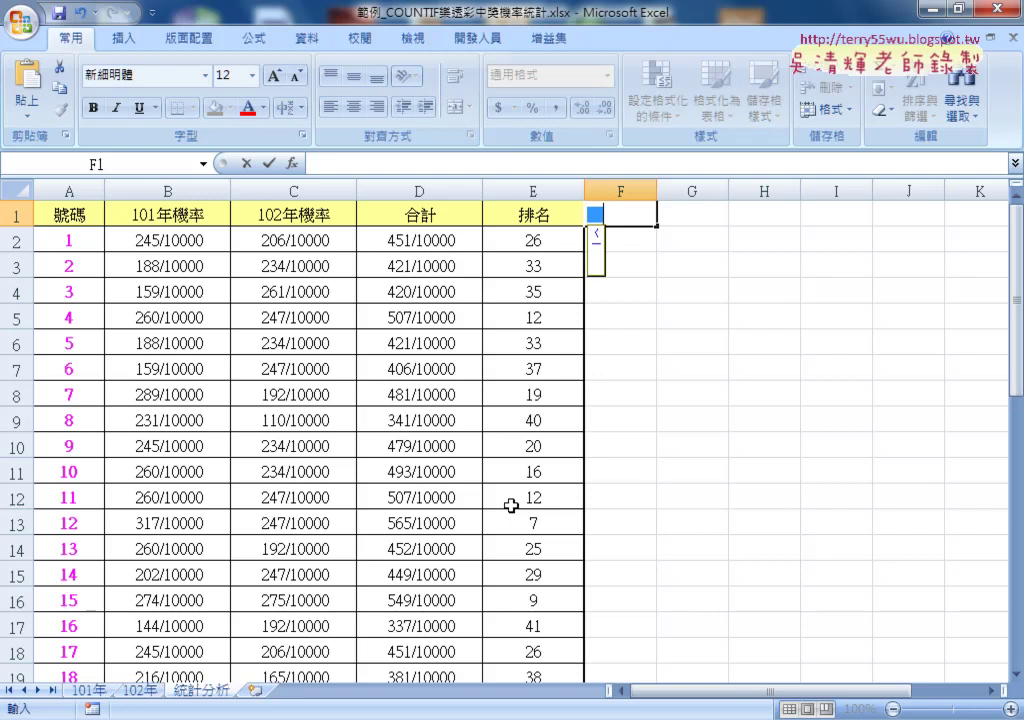
{"action": "type", "text": "前期名"}
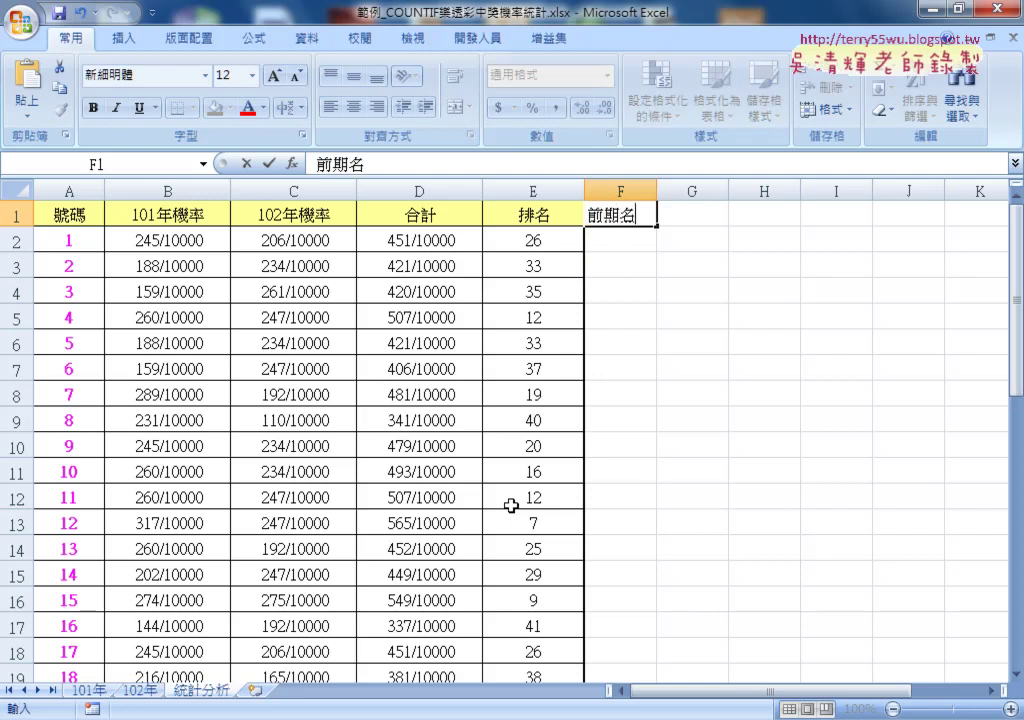
{"action": "type", "text": "七"}
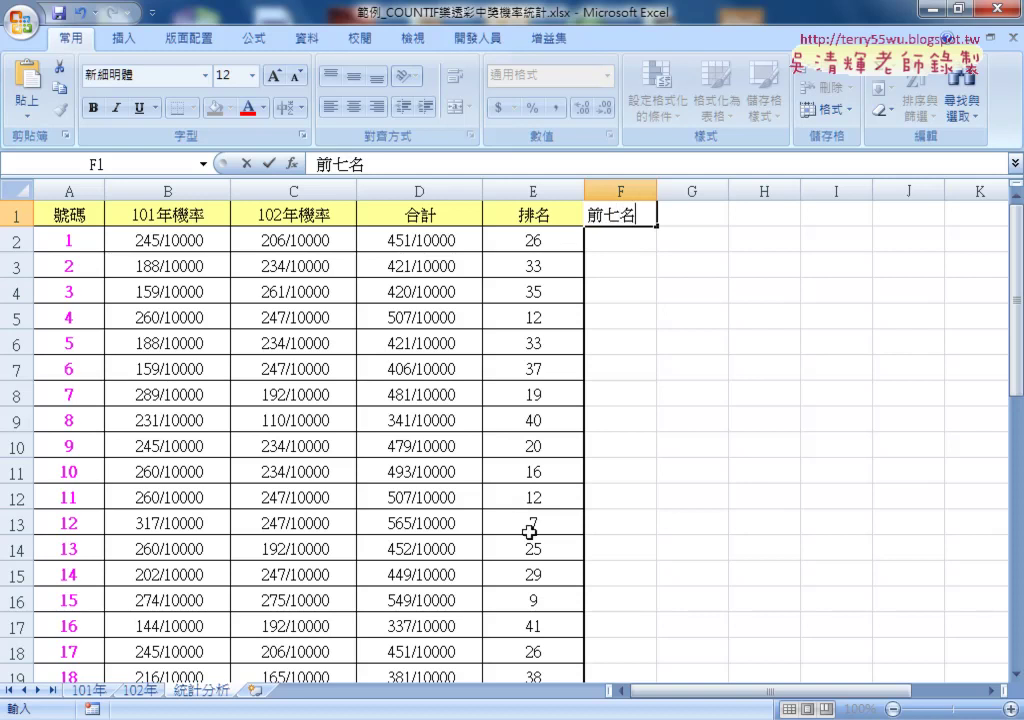
{"action": "left_click", "coordinate": [660, 316]}
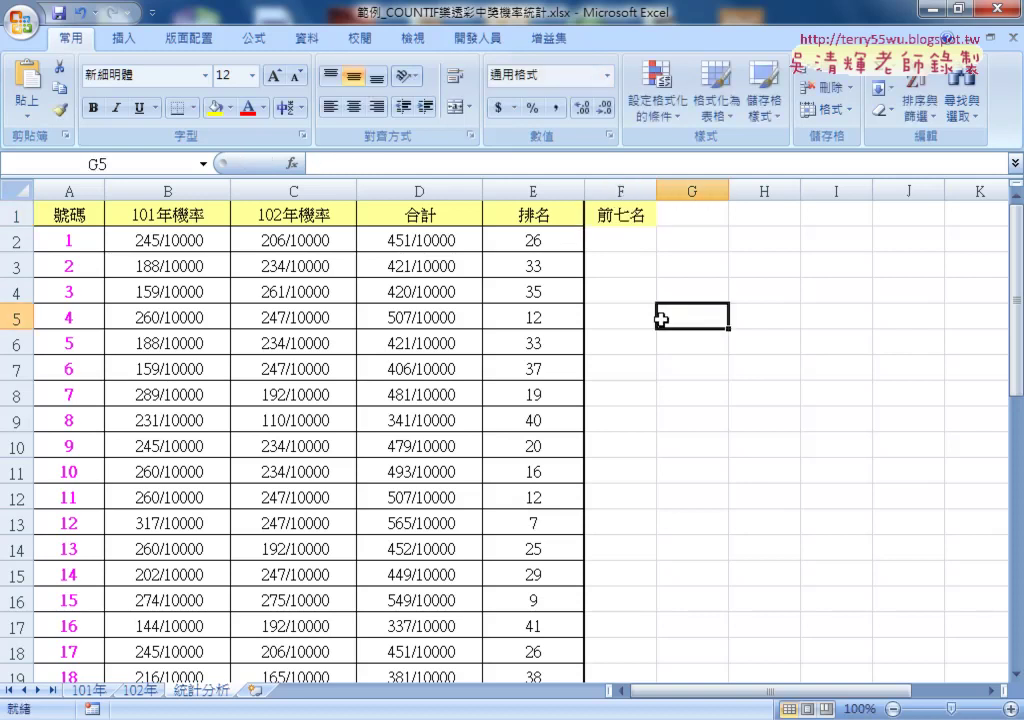
{"action": "left_click", "coordinate": [620, 245]}
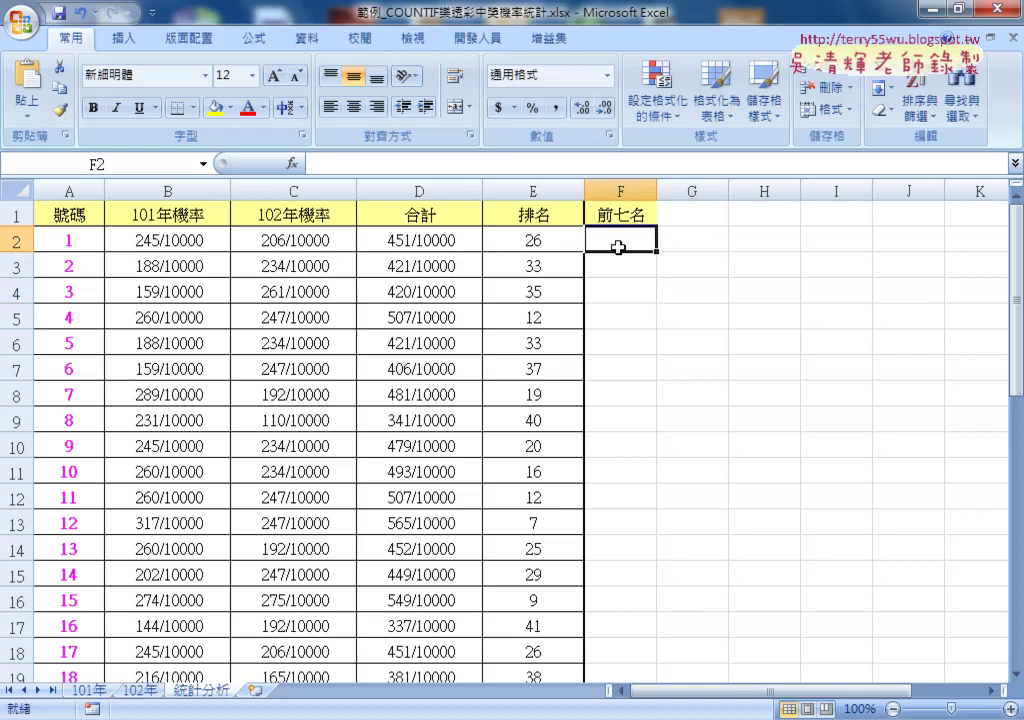
{"action": "scroll", "coordinate": [547, 483], "scroll_direction": "down", "scroll_amount": 2}
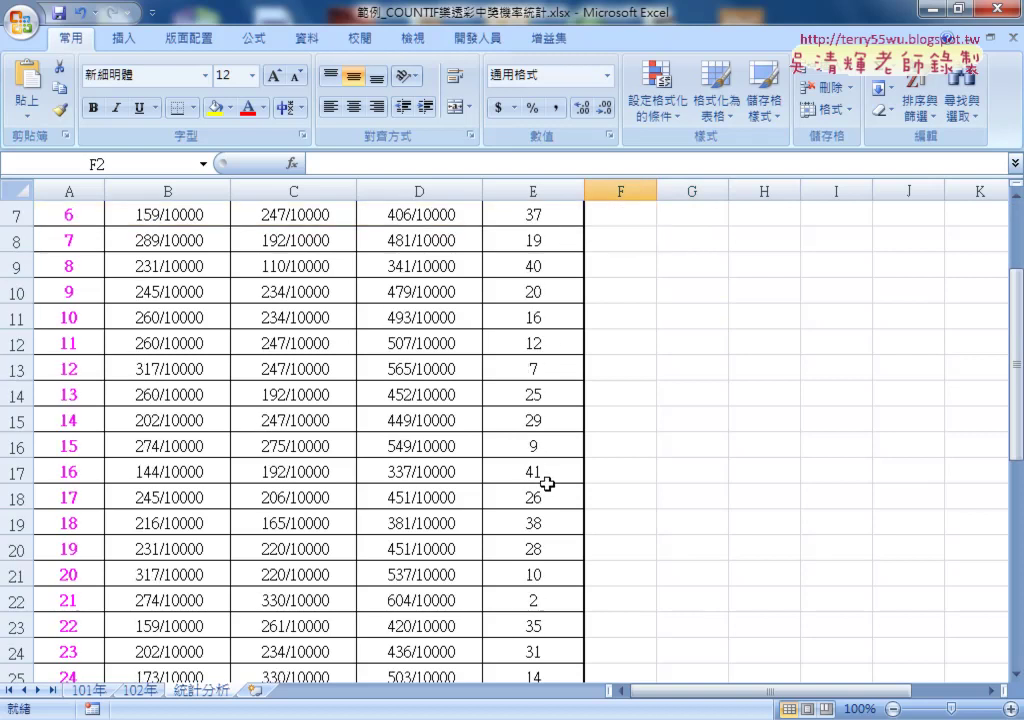
{"action": "left_click", "coordinate": [535, 374]}
{"action": "left_click", "coordinate": [102, 371]}
{"action": "scroll", "coordinate": [135, 386], "scroll_direction": "up", "scroll_amount": 1}
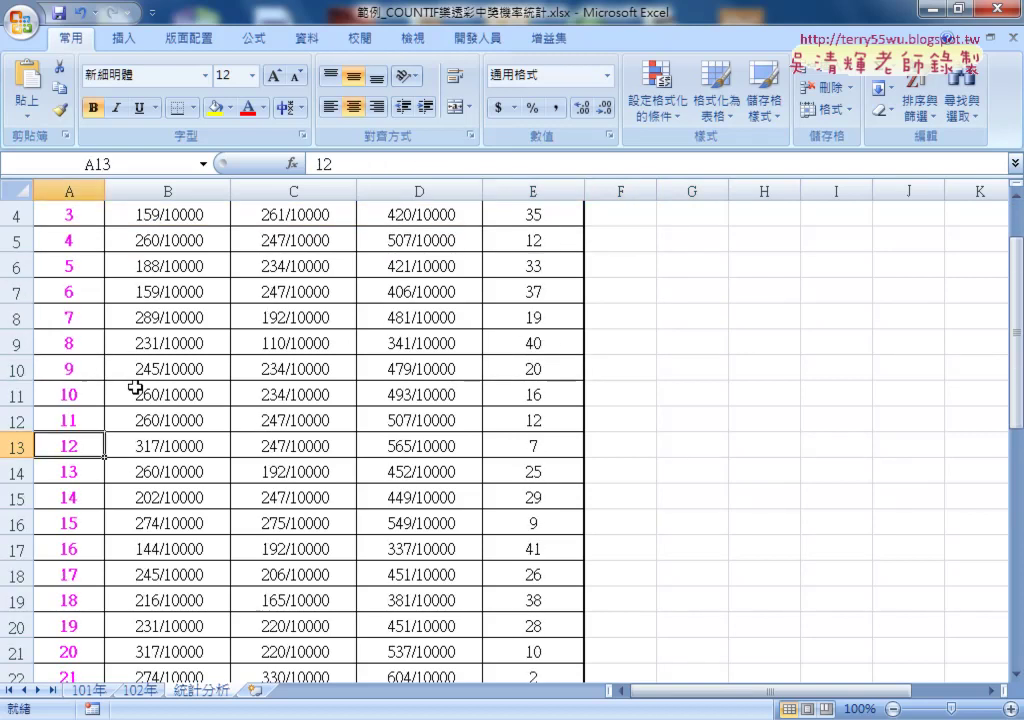
{"action": "scroll", "coordinate": [610, 245], "scroll_direction": "up", "scroll_amount": 1}
{"action": "mouse_move", "coordinate": [610, 245]}
{"action": "left_mouse_down"}
{"action": "mouse_move", "coordinate": [626, 295]}
{"action": "mouse_move", "coordinate": [629, 394]}
{"action": "left_mouse_up"}
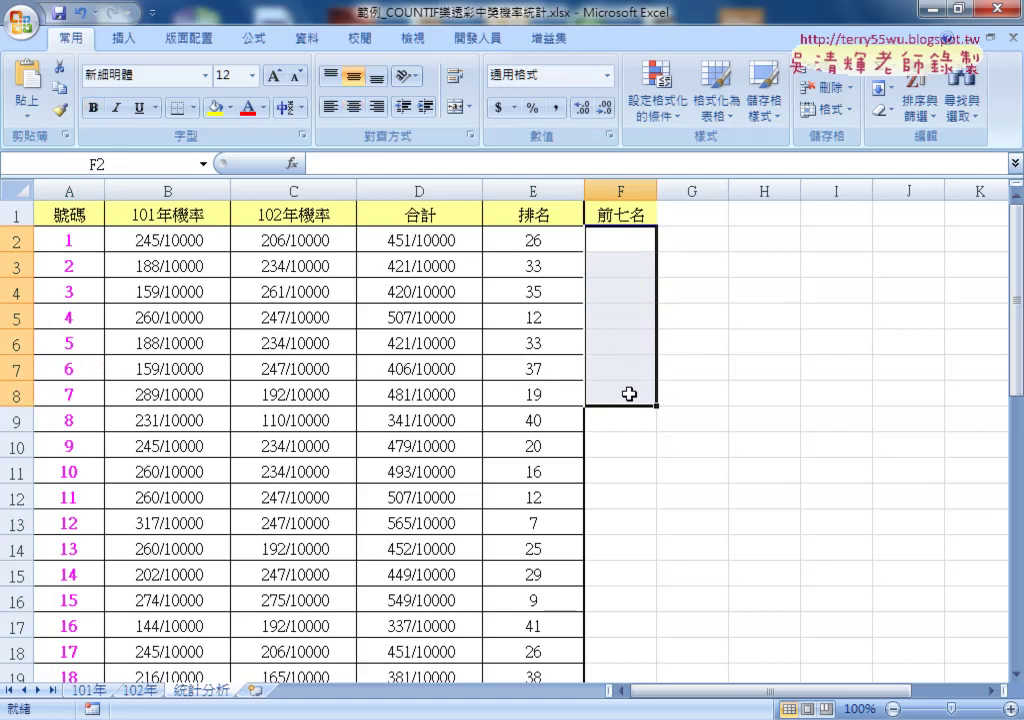
{"action": "left_click", "coordinate": [617, 244]}
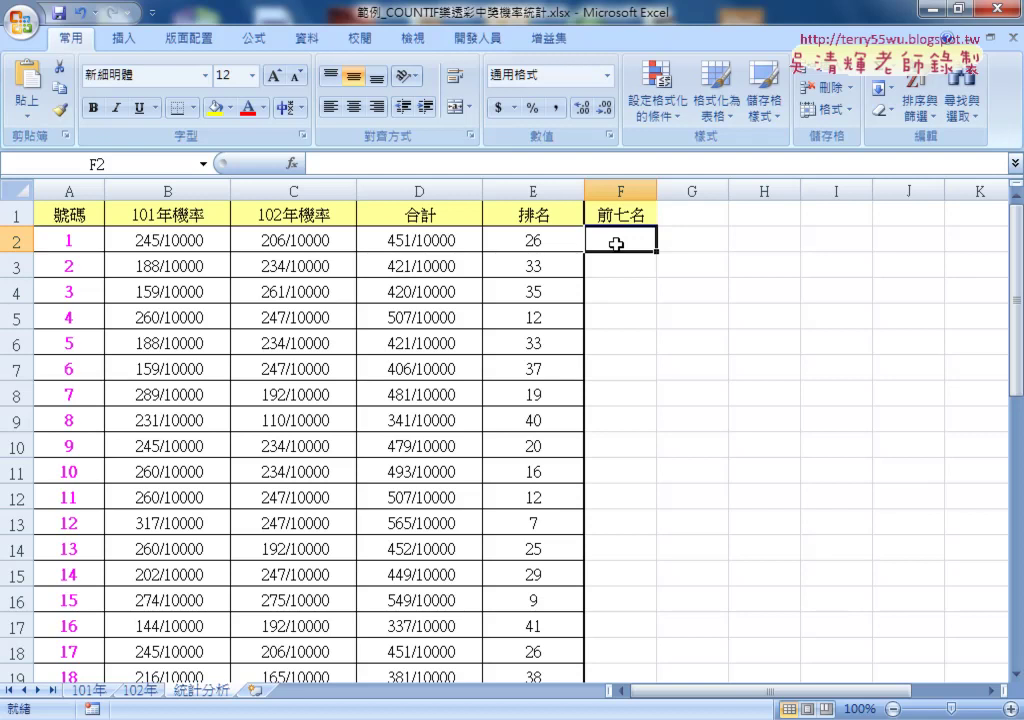
- Review the 排名 ranks for rows 2–43, finding number 12 in row 13 ranked 7th
{"action": "left_click", "coordinate": [532, 190]}
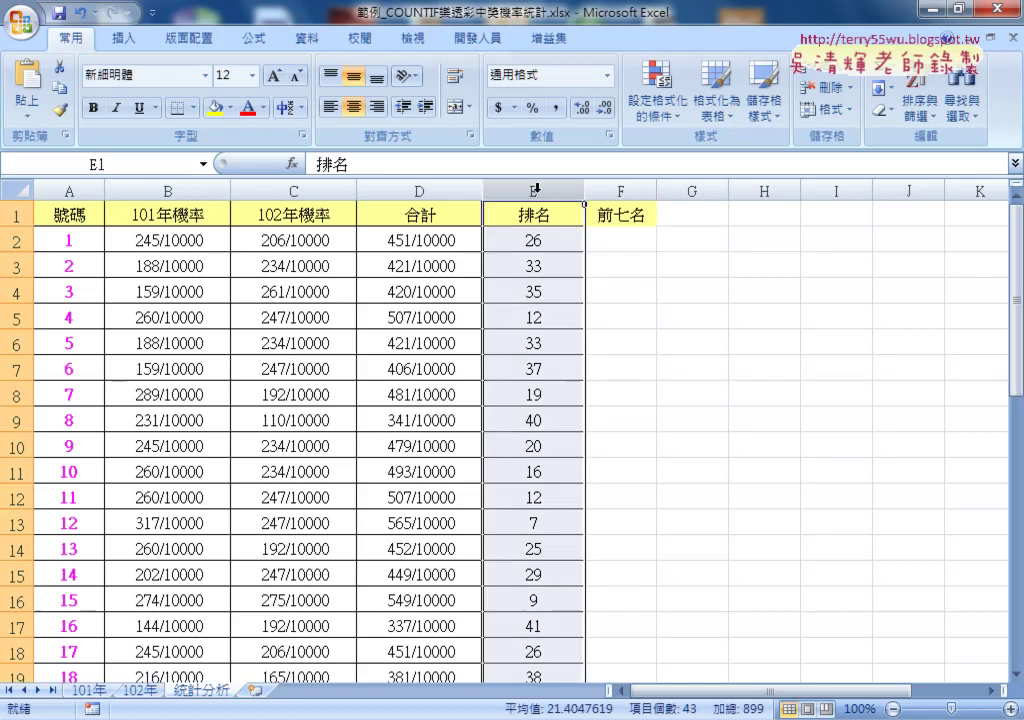
{"action": "left_click", "coordinate": [16, 240]}
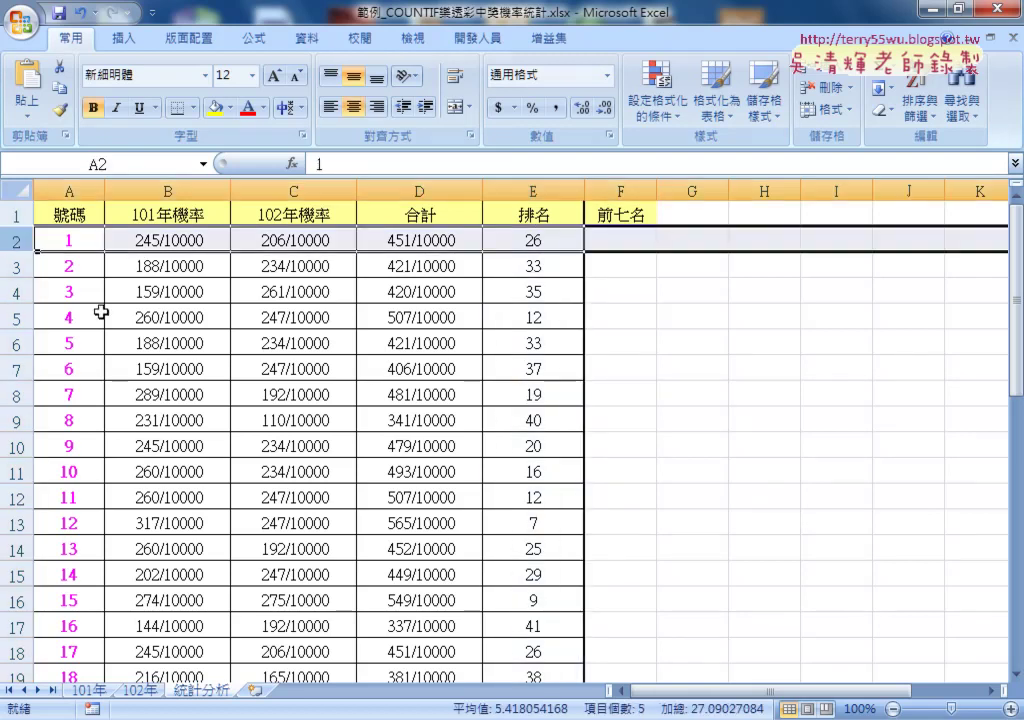
{"action": "scroll", "coordinate": [118, 327], "scroll_direction": "down", "scroll_amount": 4}
{"action": "scroll", "coordinate": [118, 327], "scroll_direction": "down", "scroll_amount": 7}
{"action": "left_click", "coordinate": [16, 386]}
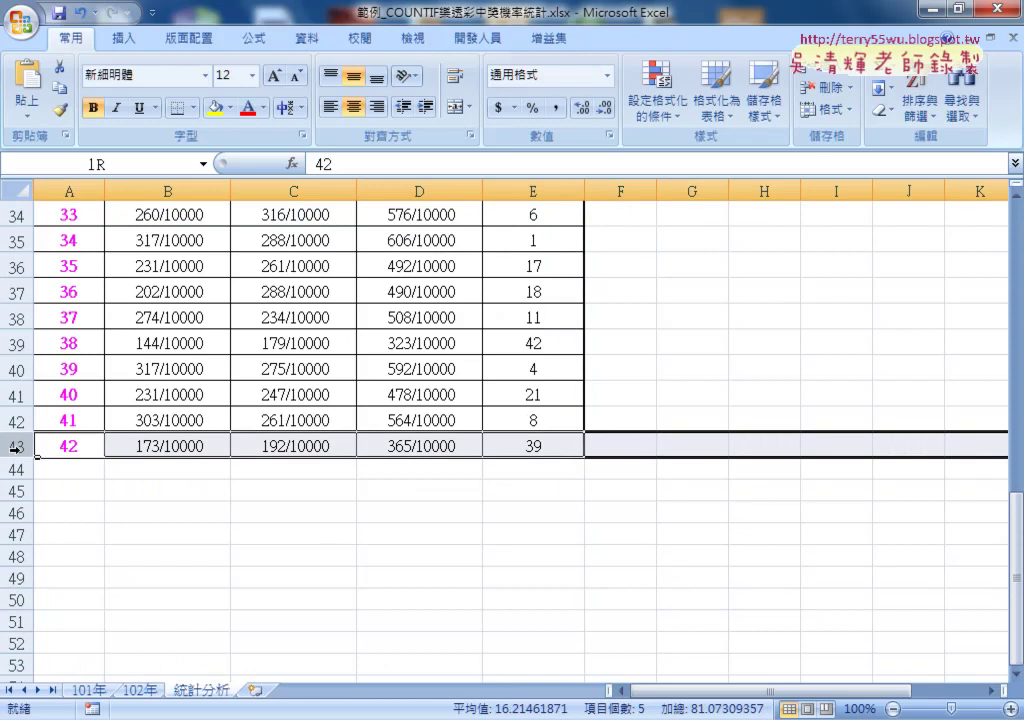
{"action": "scroll", "coordinate": [36, 442], "scroll_direction": "up", "scroll_amount": 5}
{"action": "scroll", "coordinate": [36, 442], "scroll_direction": "up", "scroll_amount": 6}
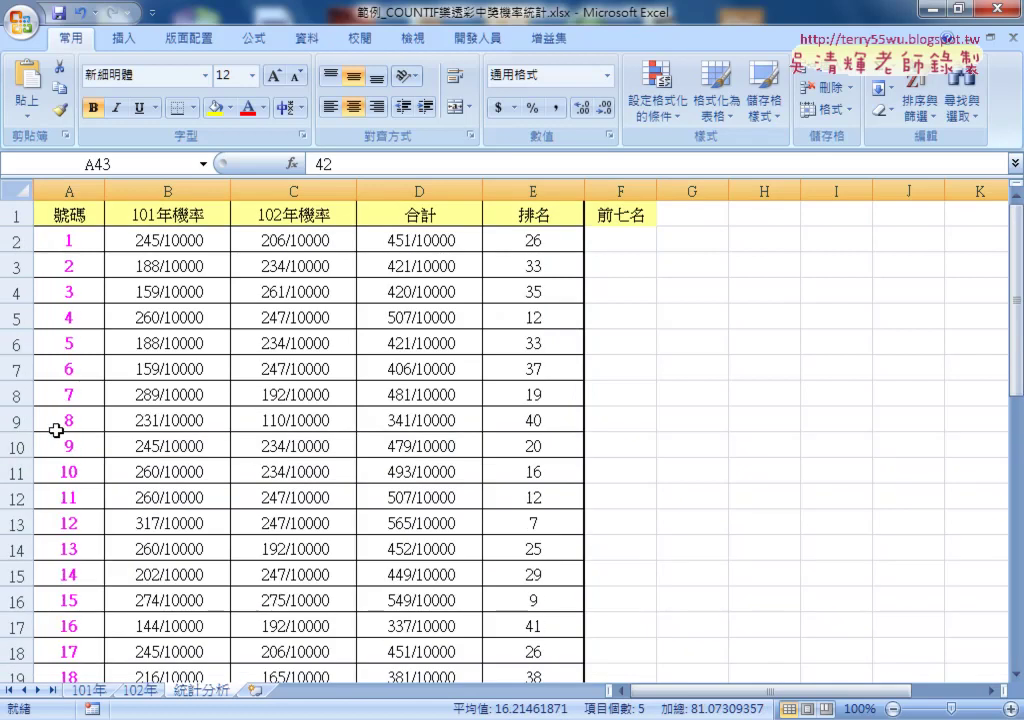
{"action": "left_click", "coordinate": [530, 190]}
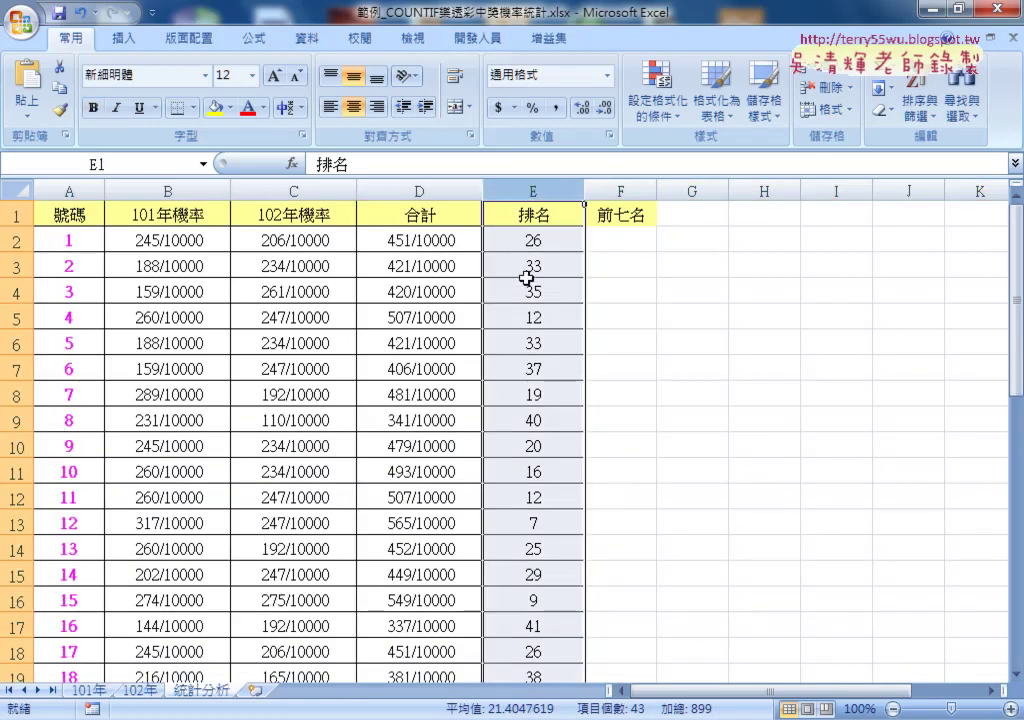
{"action": "left_click", "coordinate": [533, 238]}
{"action": "scroll", "coordinate": [525, 405], "scroll_direction": "down", "scroll_amount": 2}
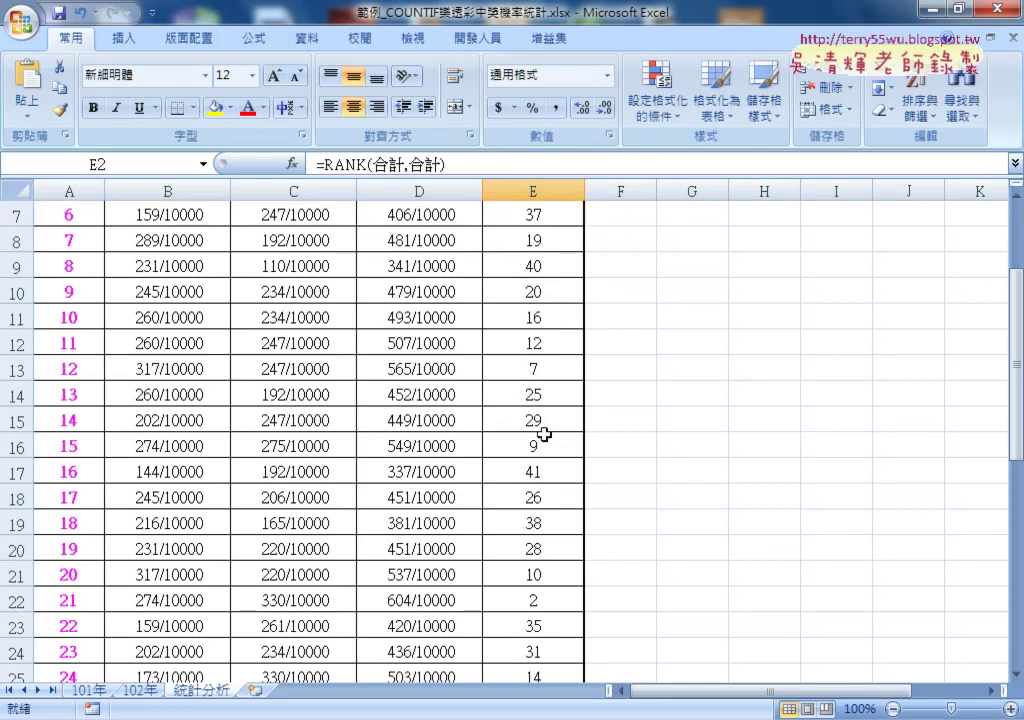
{"action": "left_click", "coordinate": [550, 369]}
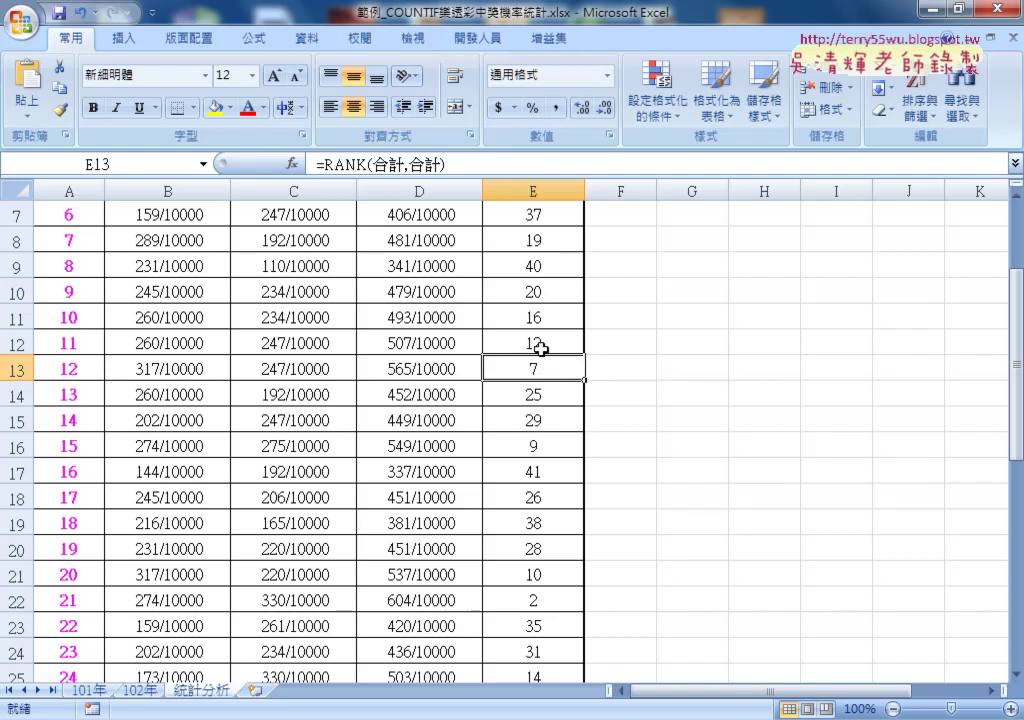
{"action": "left_click", "coordinate": [56, 380]}
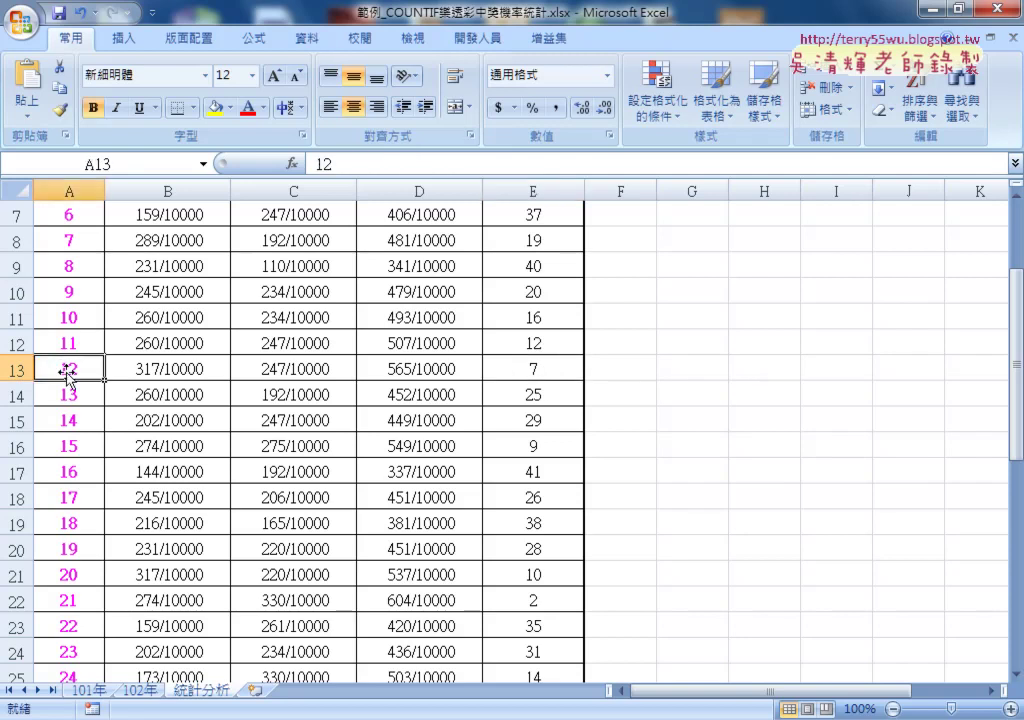
{"action": "scroll", "coordinate": [70, 370], "scroll_direction": "up", "scroll_amount": 2}
- Copy the 前七名 heading from F1
{"action": "left_click", "coordinate": [637, 241]}
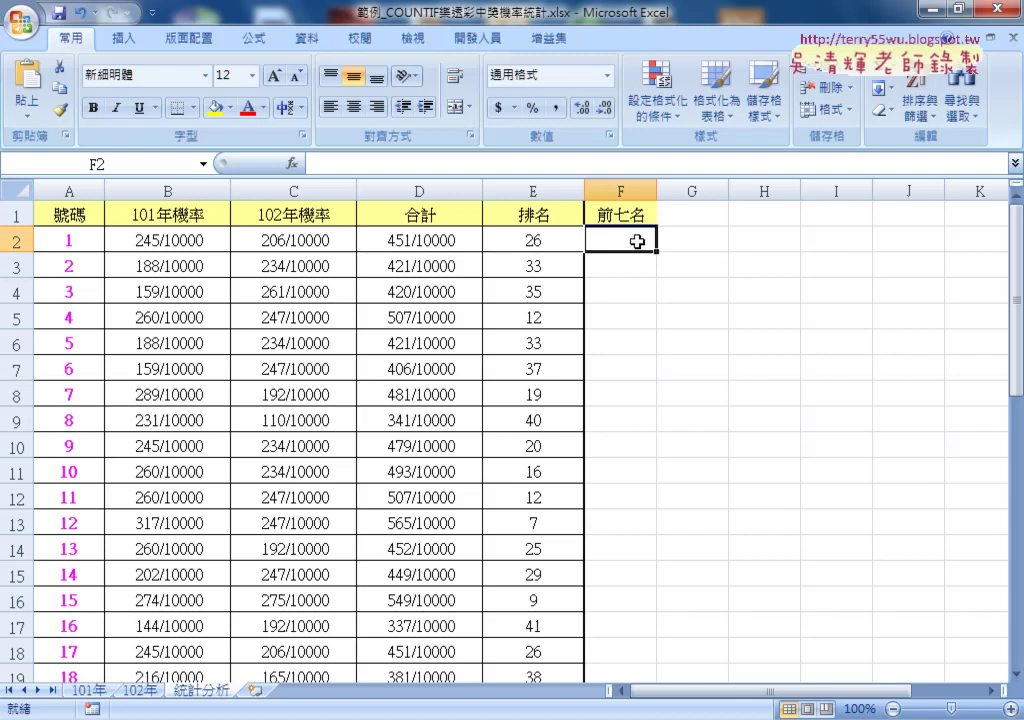
{"action": "left_click", "coordinate": [635, 214]}
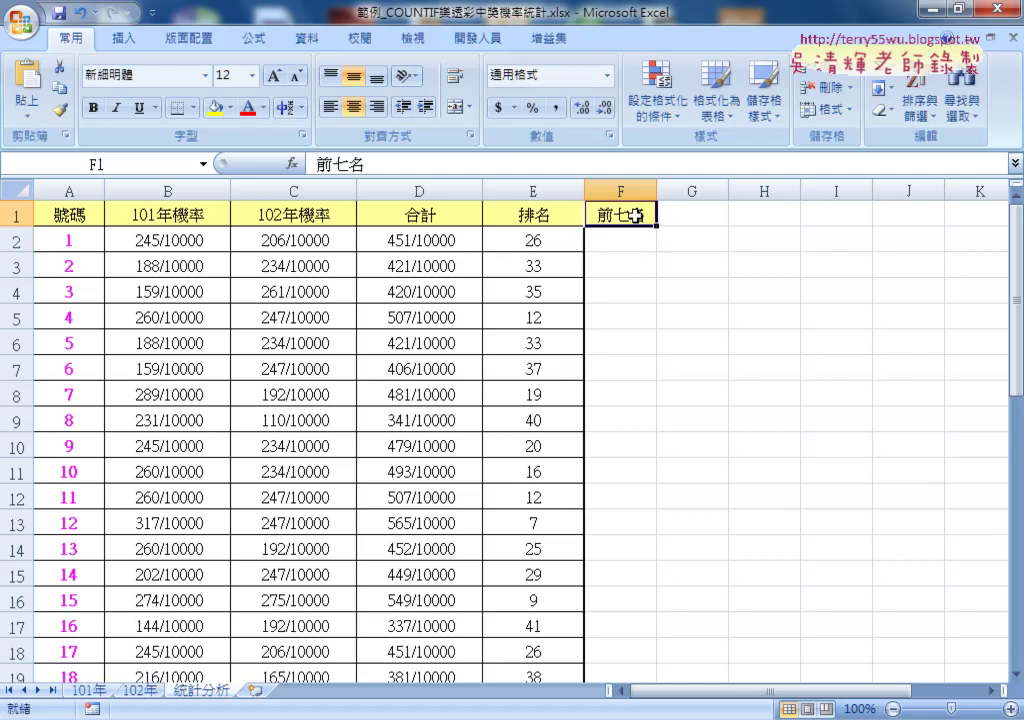
{"action": "key", "text": "ctrl+c"}
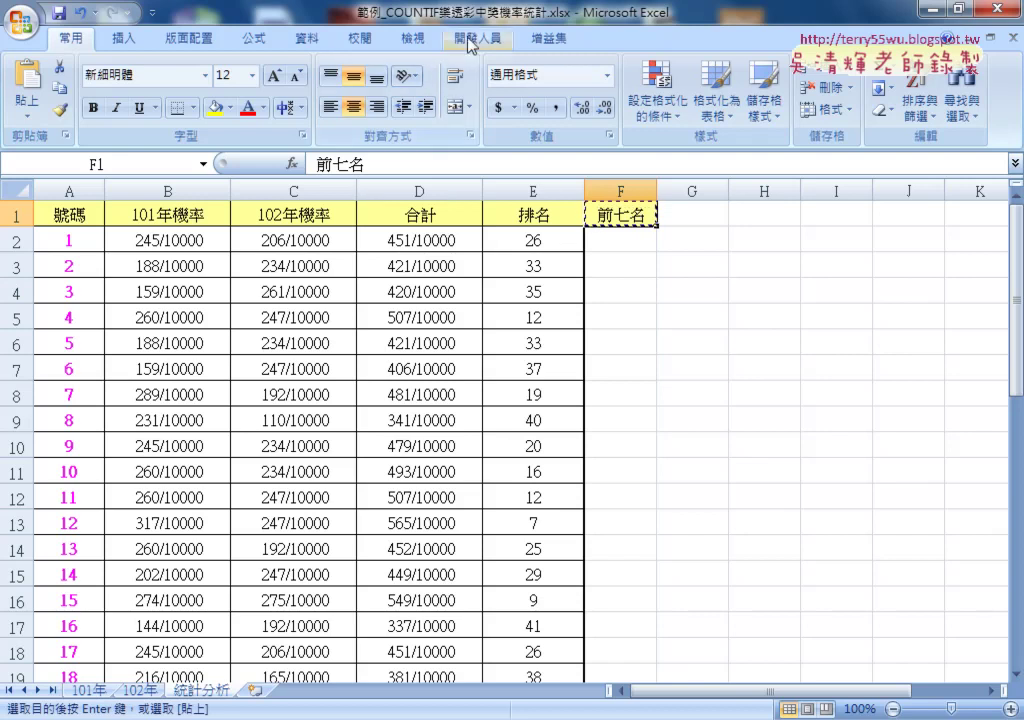
- Open the Visual Basic editor and bring up the context menu for the 統計分析 sheet
{"action": "left_click", "coordinate": [470, 40]}
{"action": "left_click", "coordinate": [40, 85]}
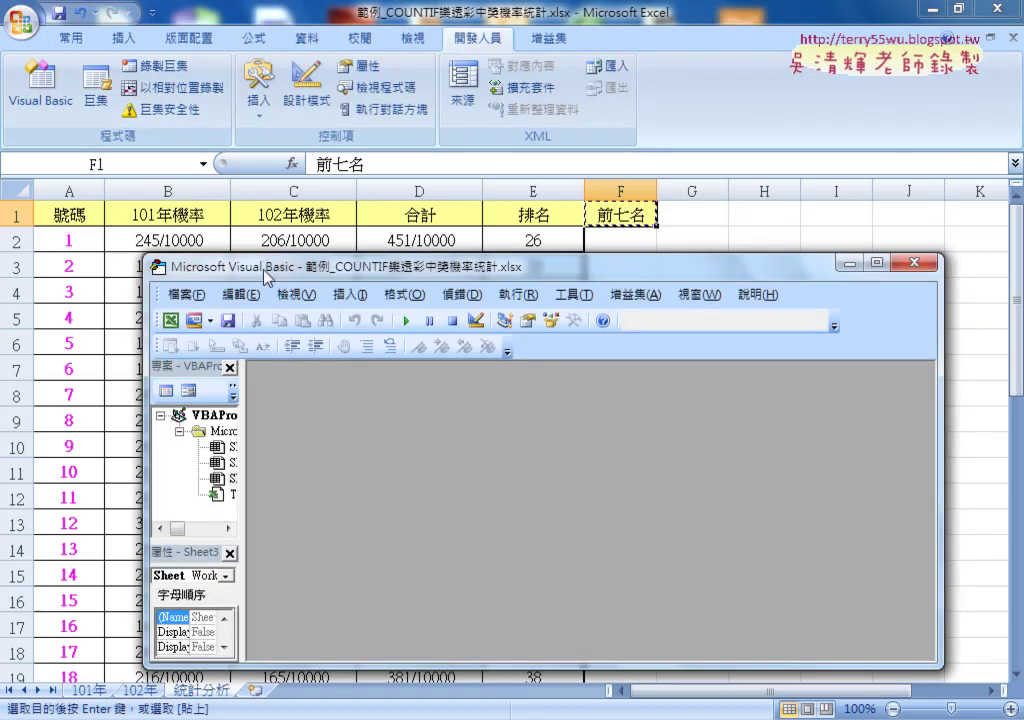
{"action": "left_click_drag", "start_coordinate": [265, 277], "coordinate": [265, 92]}
{"action": "left_click_drag", "start_coordinate": [242, 236], "coordinate": [336, 236]}
{"action": "left_click", "coordinate": [285, 294]}
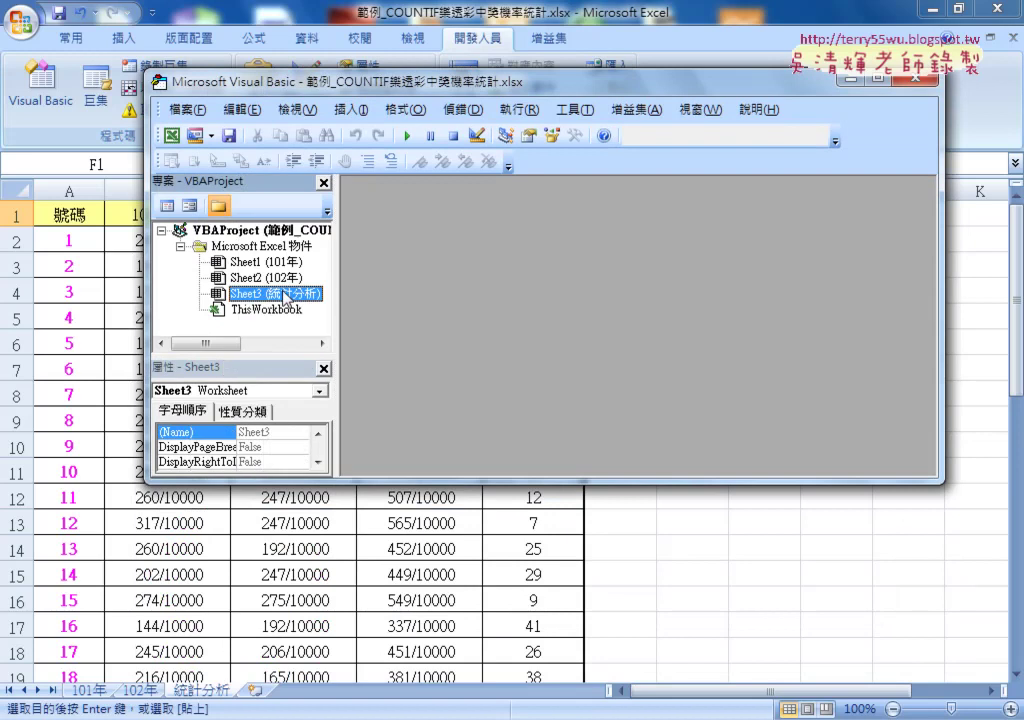
{"action": "right_click", "coordinate": [287, 296]}
- Insert Module1 and add an empty Public Sub named 前七名 via Insert > Procedure
{"action": "mouse_move", "coordinate": [370, 373]}
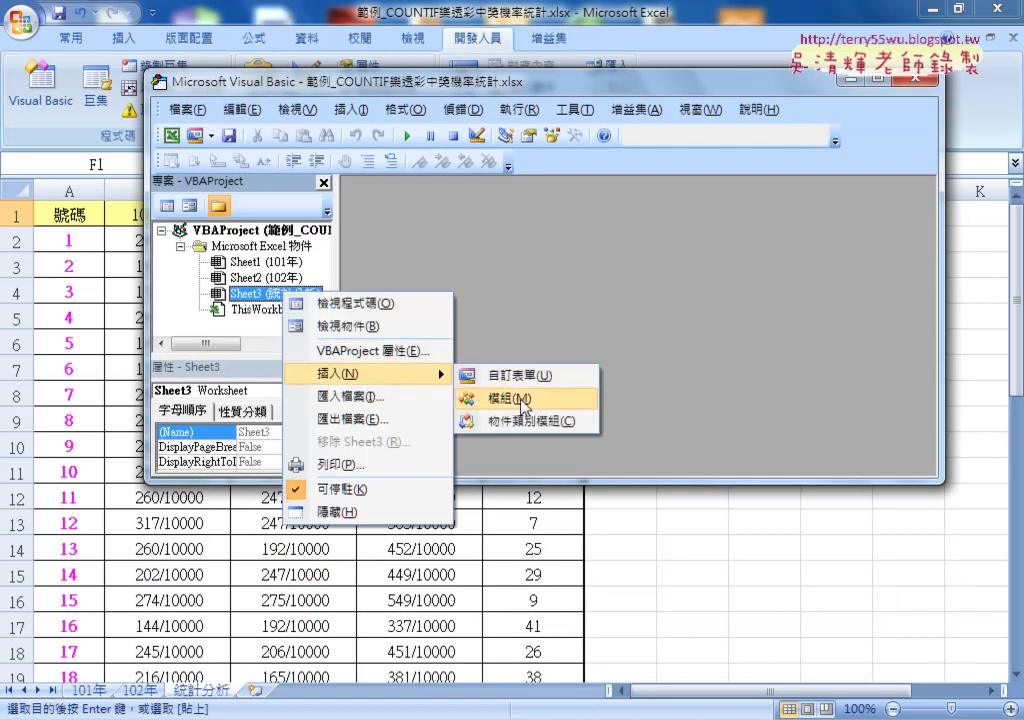
{"action": "left_click", "coordinate": [522, 399]}
{"action": "left_click", "coordinate": [370, 109]}
{"action": "left_click", "coordinate": [400, 131]}
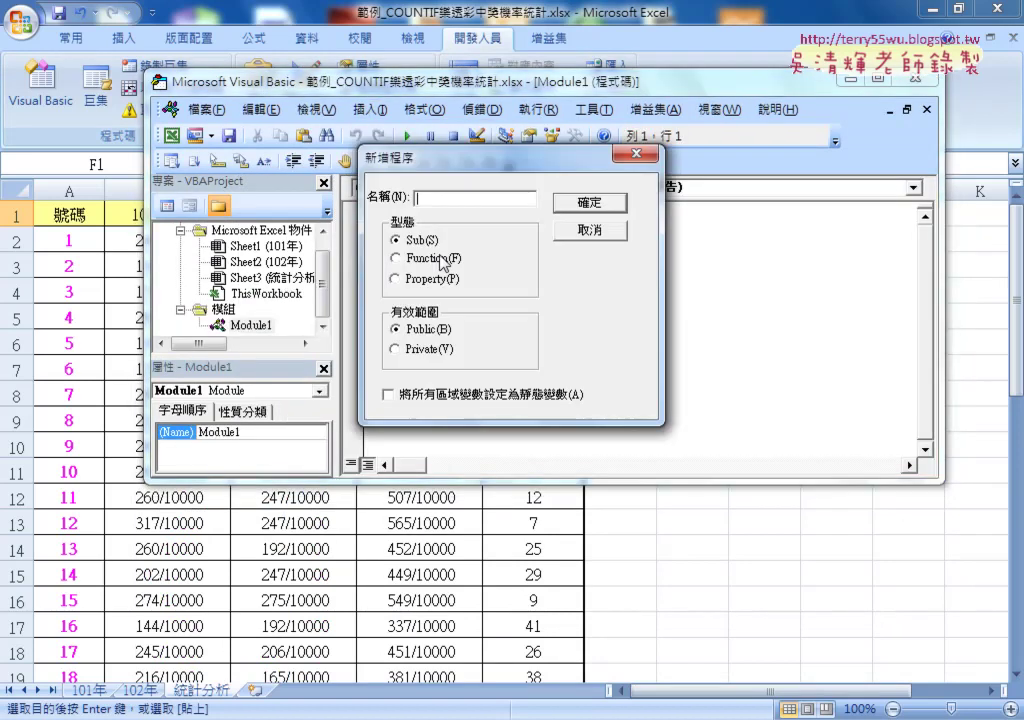
{"action": "right_click", "coordinate": [652, 201]}
{"action": "left_click", "coordinate": [700, 292]}
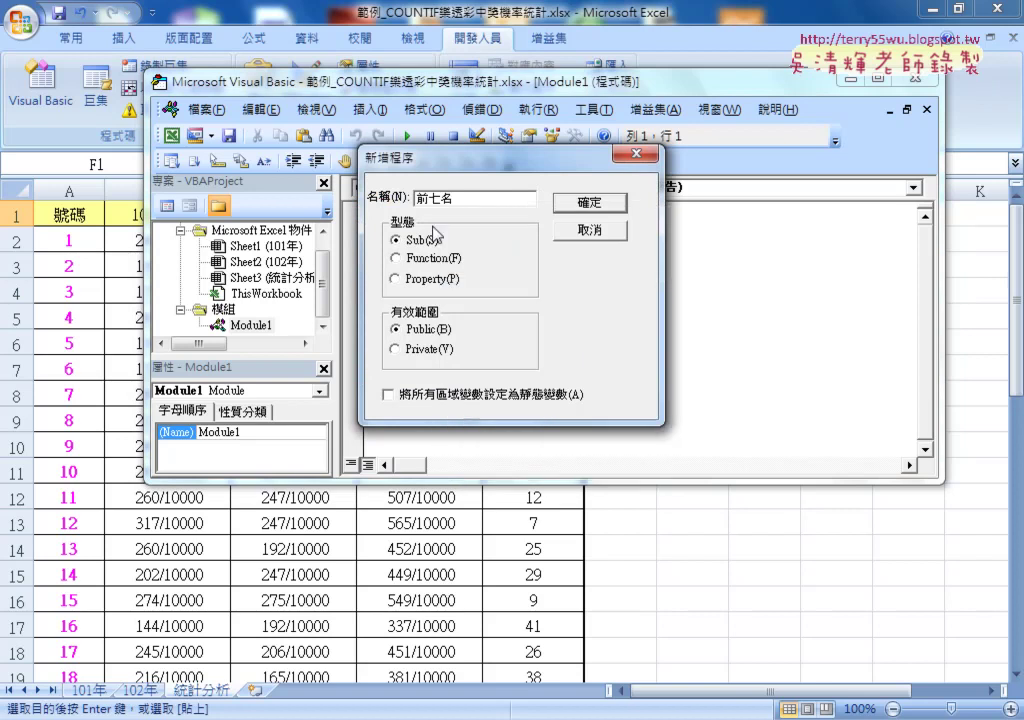
{"action": "left_click", "coordinate": [590, 204]}
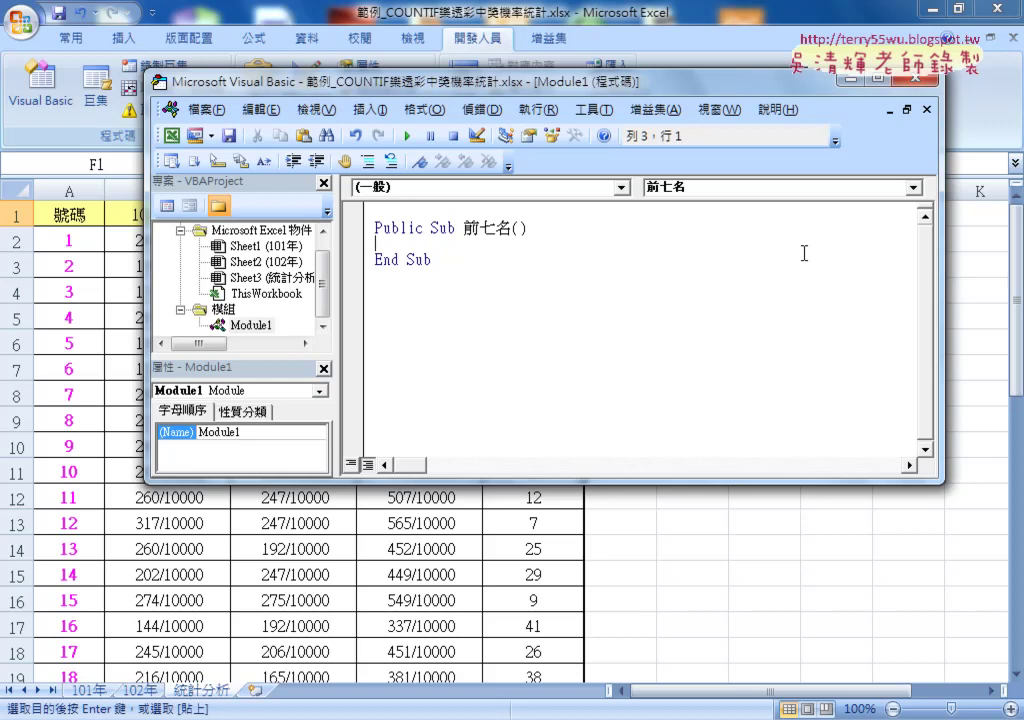
- Write a For i = 2 To 43 … Next loop in the 前七名 macro
{"action": "key", "text": "Tab"}
{"action": "type", "text": "for "}
{"action": "type", "text": "i="}
{"action": "type", "text": "2 to "}
{"action": "type", "text": "43"}
{"action": "key", "text": "Return"}
{"action": "key", "text": "Return"}
{"action": "type", "text": "nex"}
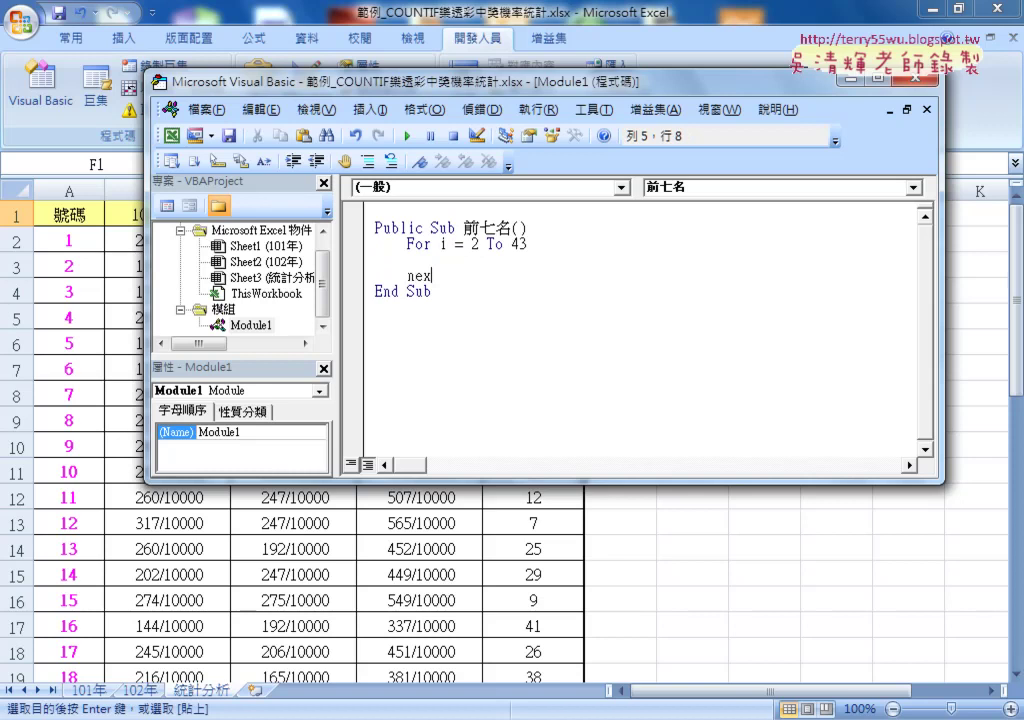
{"action": "type", "text": "t"}
{"action": "key", "text": "Up"}
{"action": "key", "text": "Tab"}
- Add an empty If Cells(i, "E") <= 7 Then … End If block inside the loop
{"action": "type", "text": "if"}
{"action": "left_click_drag", "start_coordinate": [341, 320], "coordinate": [263, 320]}
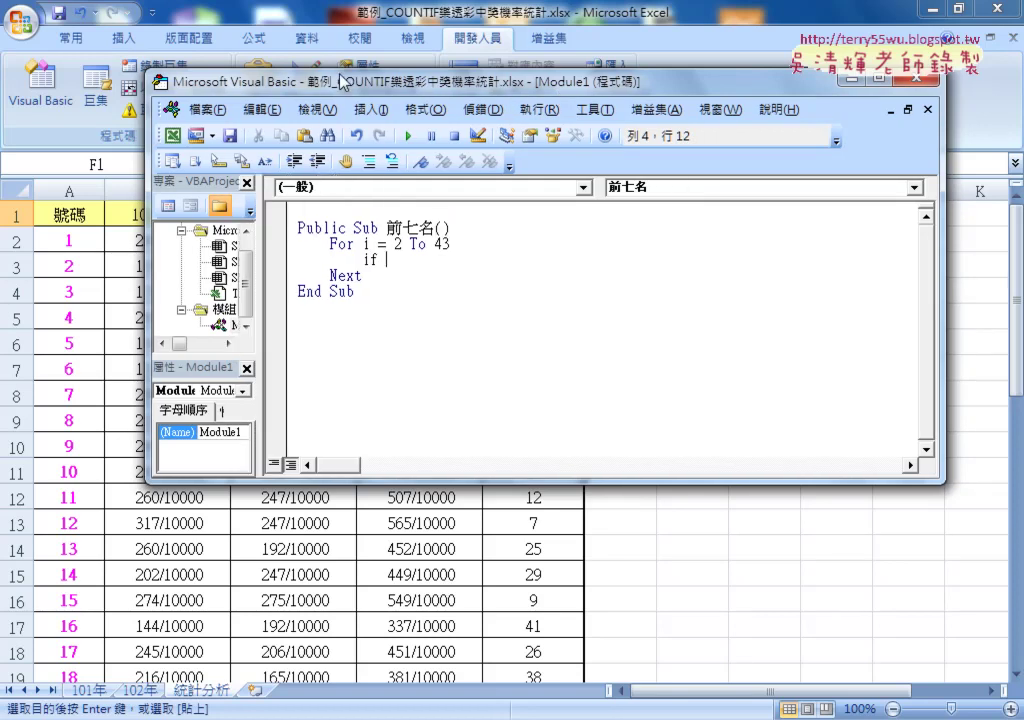
{"action": "mouse_move", "coordinate": [340, 79]}
{"action": "left_mouse_down"}
{"action": "mouse_move", "coordinate": [783, 133]}
{"action": "mouse_move", "coordinate": [435, 97]}
{"action": "left_mouse_up"}
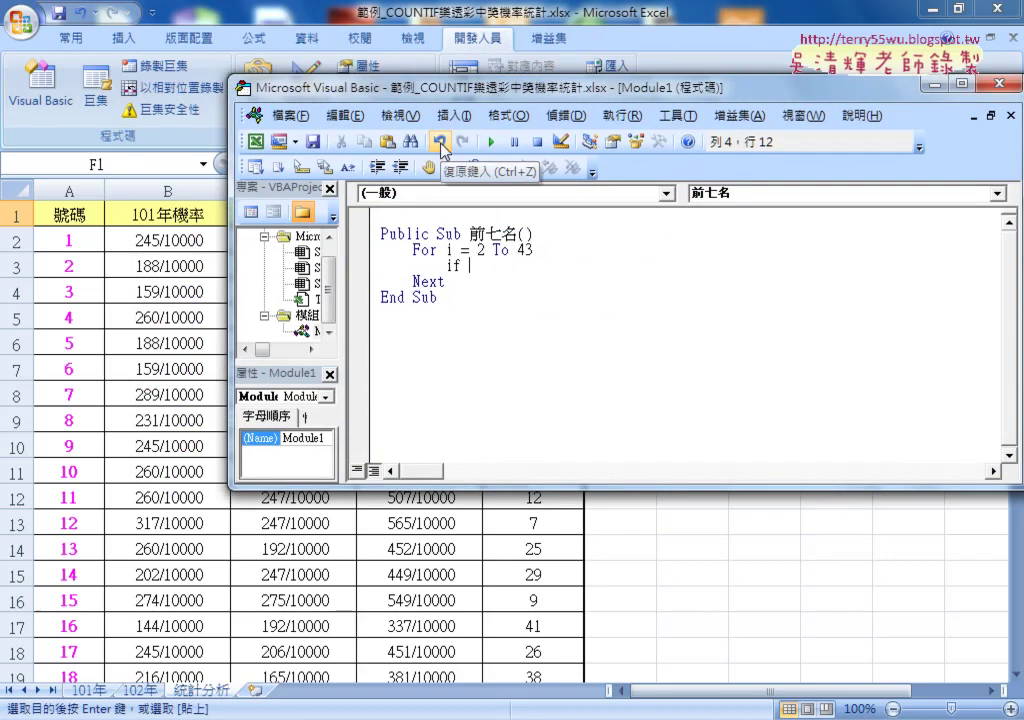
{"action": "type", "text": "cells"}
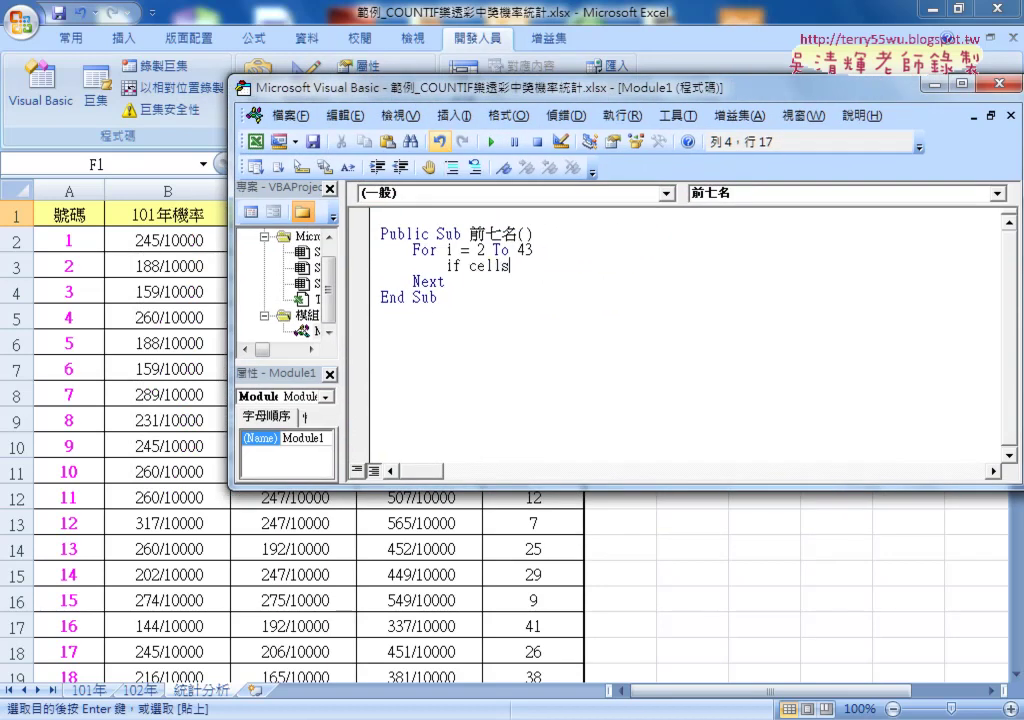
{"action": "type", "text": "(i"}
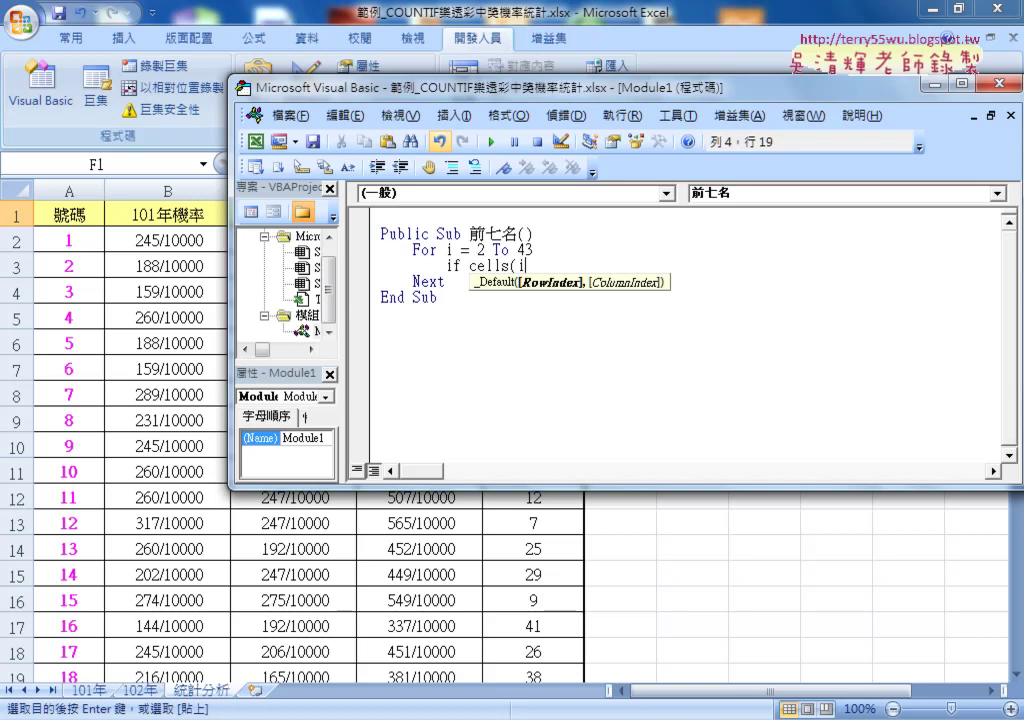
{"action": "type", "text": ",\"E"}
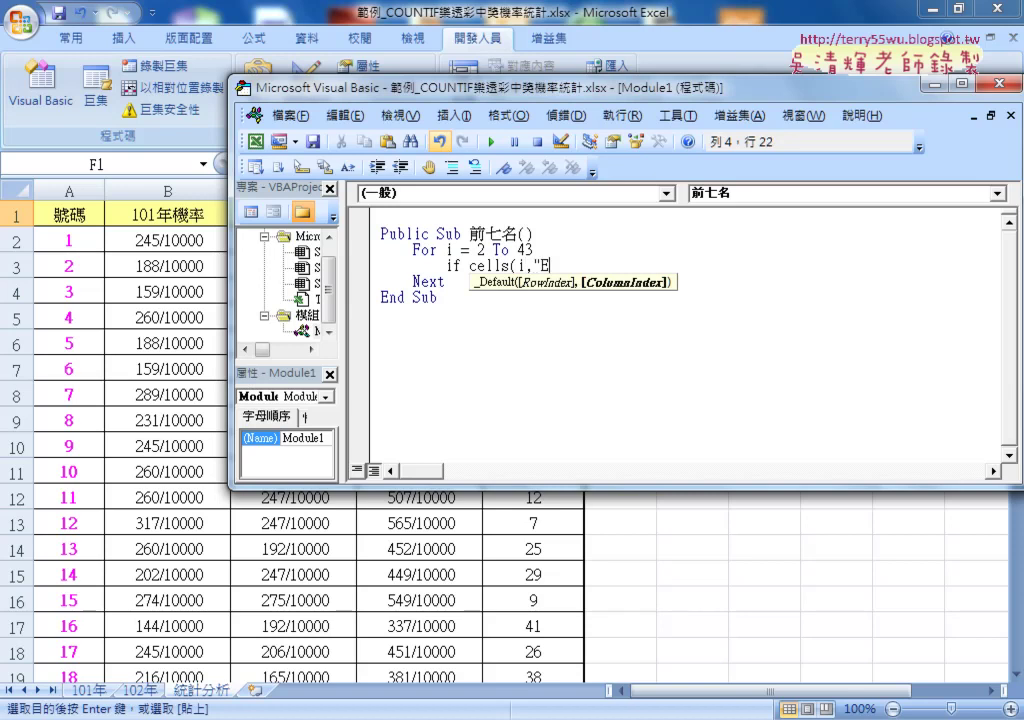
{"action": "type", "text": "\")"}
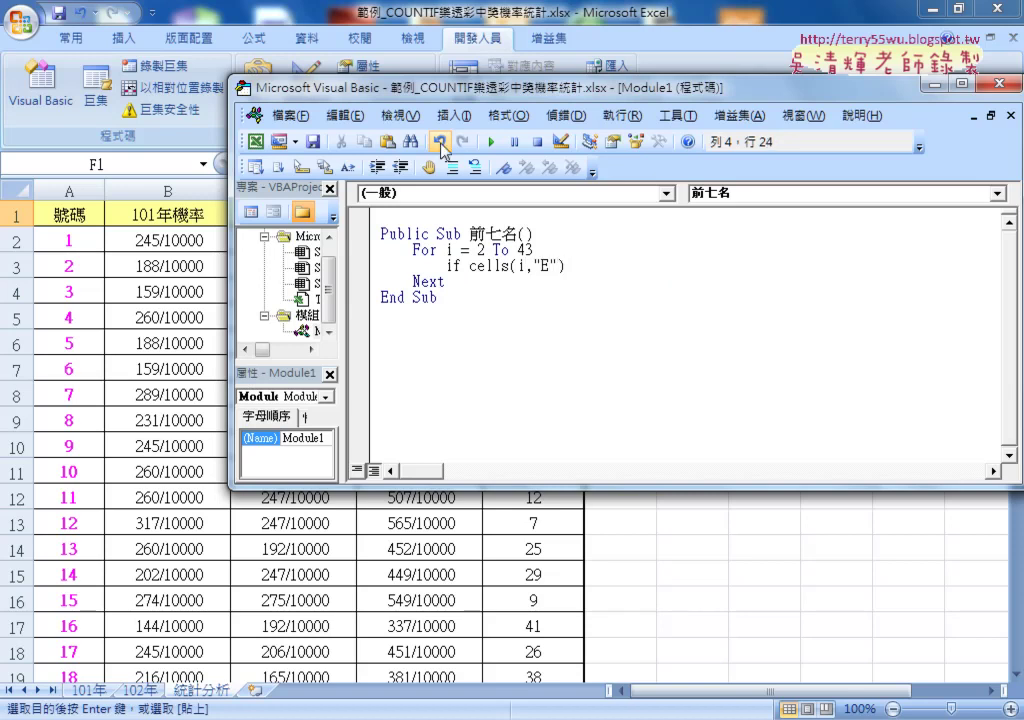
{"action": "type", "text": "<=7 "}
{"action": "type", "text": "t"}
{"action": "type", "text": "hen"}
{"action": "key", "text": "Return"}
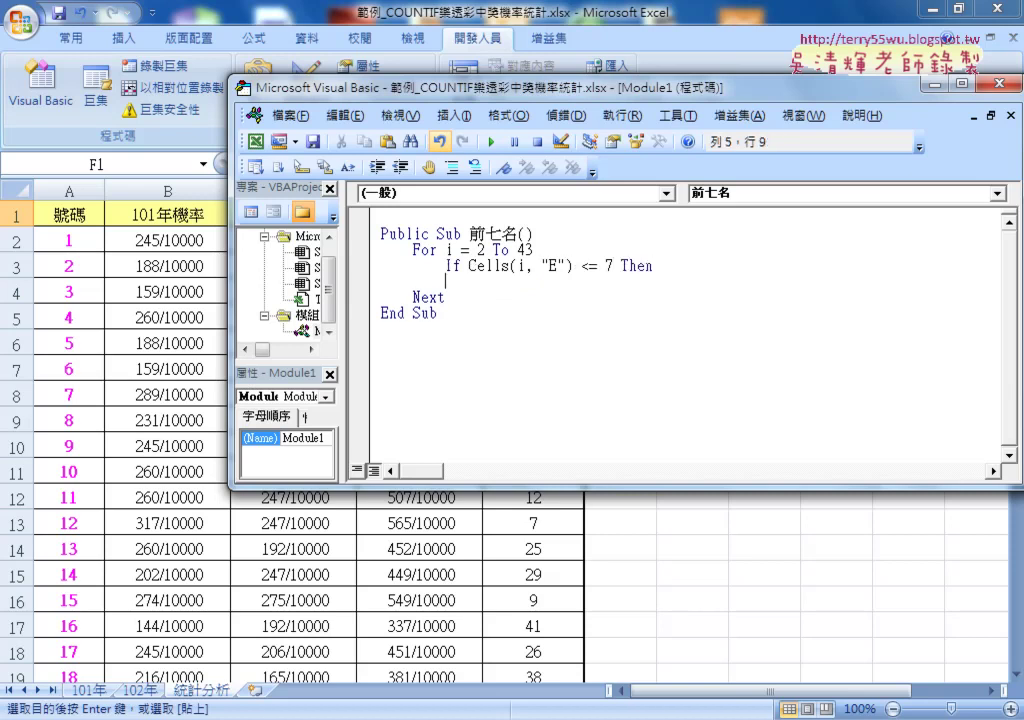
{"action": "key", "text": "Return"}
{"action": "type", "text": "en"}
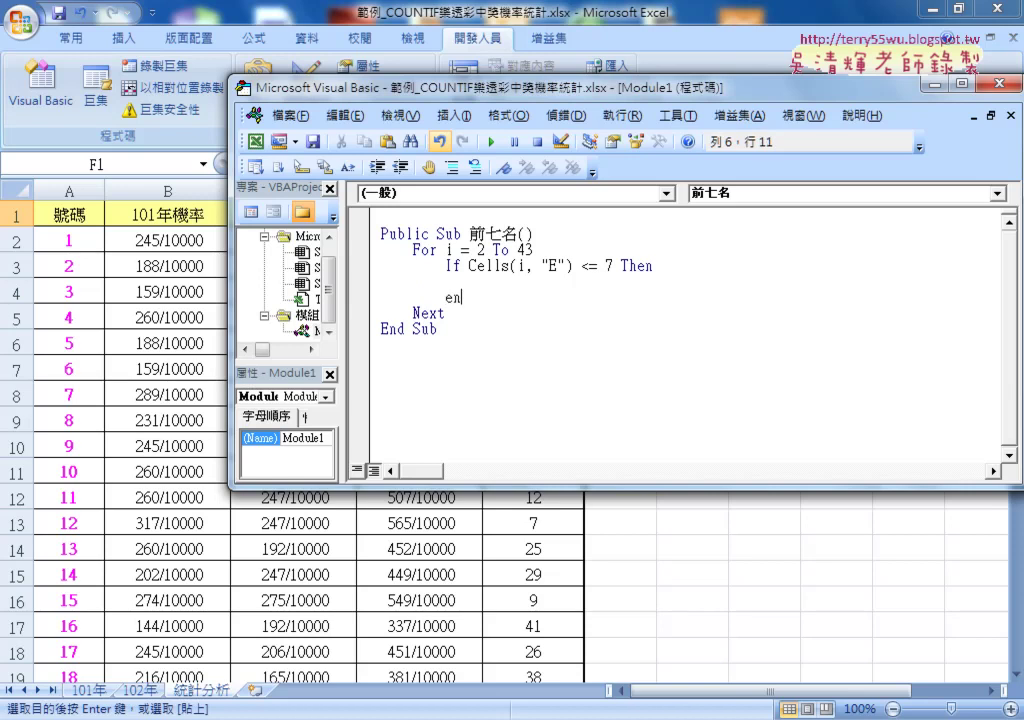
{"action": "type", "text": "d if"}
{"action": "key", "text": "Up"}
{"action": "key", "text": "Tab"}
- Start the If body with a Cells(i, "A") reference copied from the condition
{"action": "left_click_drag", "start_coordinate": [642, 85], "coordinate": [595, 87]}
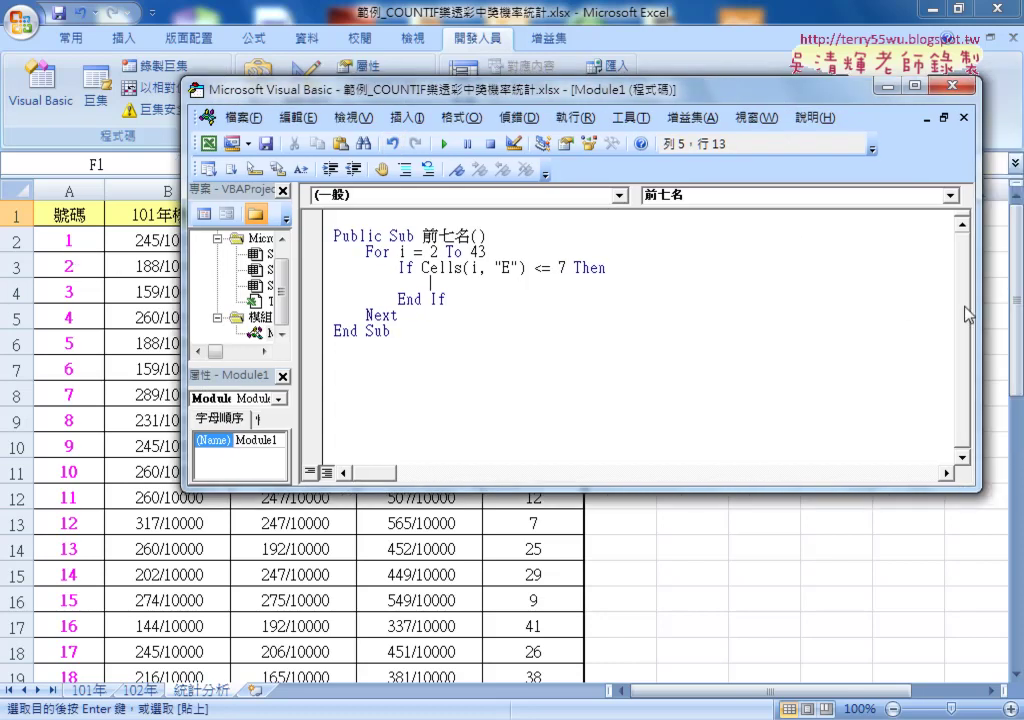
{"action": "left_click_drag", "start_coordinate": [979, 304], "coordinate": [940, 304]}
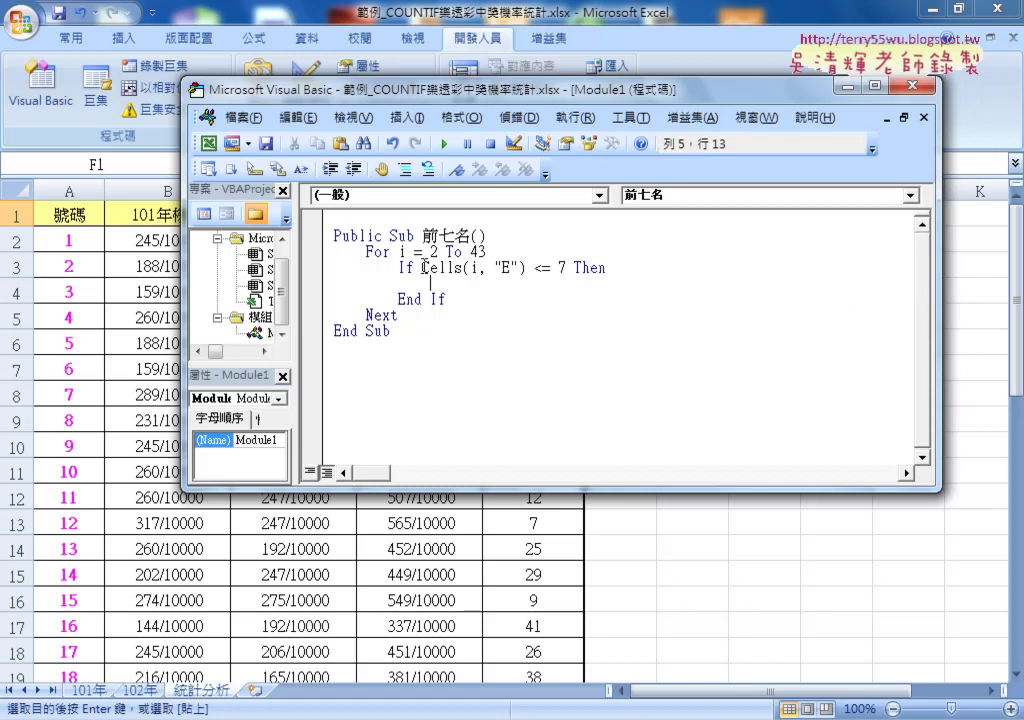
{"action": "mouse_move", "coordinate": [421, 268]}
{"action": "left_mouse_down"}
{"action": "mouse_move", "coordinate": [526, 268]}
{"action": "mouse_move", "coordinate": [514, 295]}
{"action": "left_mouse_up"}
{"action": "double_click", "coordinate": [514, 284]}
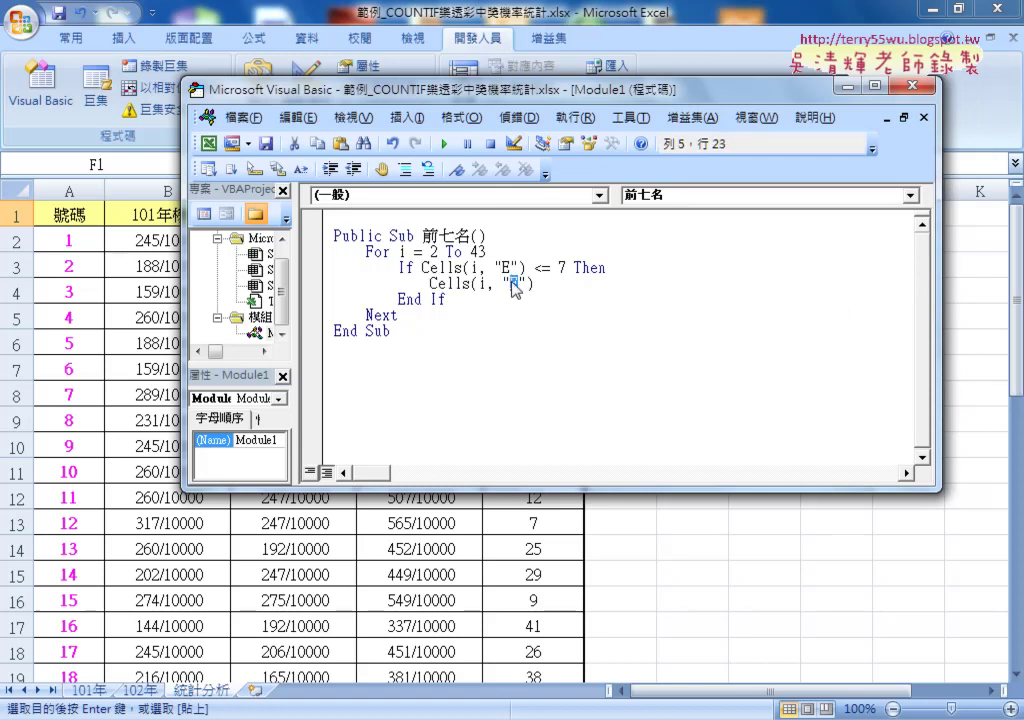
{"action": "type", "text": "A"}
{"action": "left_click_drag", "start_coordinate": [939, 300], "coordinate": [849, 300]}
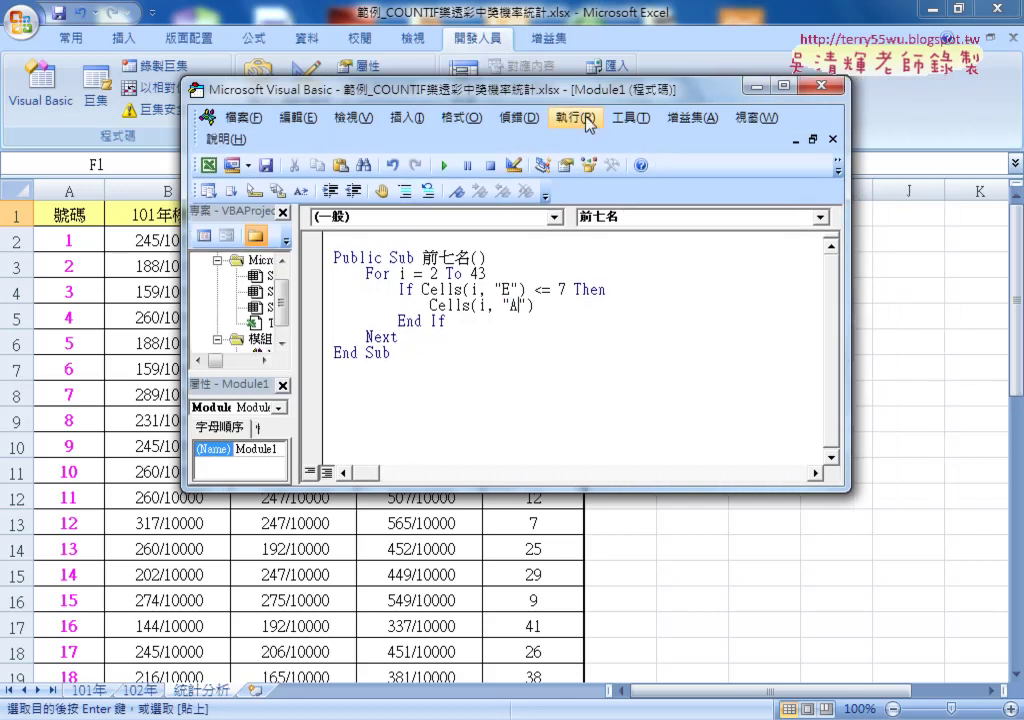
{"action": "mouse_move", "coordinate": [573, 97]}
{"action": "left_mouse_down"}
{"action": "mouse_move", "coordinate": [353, 108]}
{"action": "mouse_move", "coordinate": [580, 118]}
{"action": "left_mouse_up"}
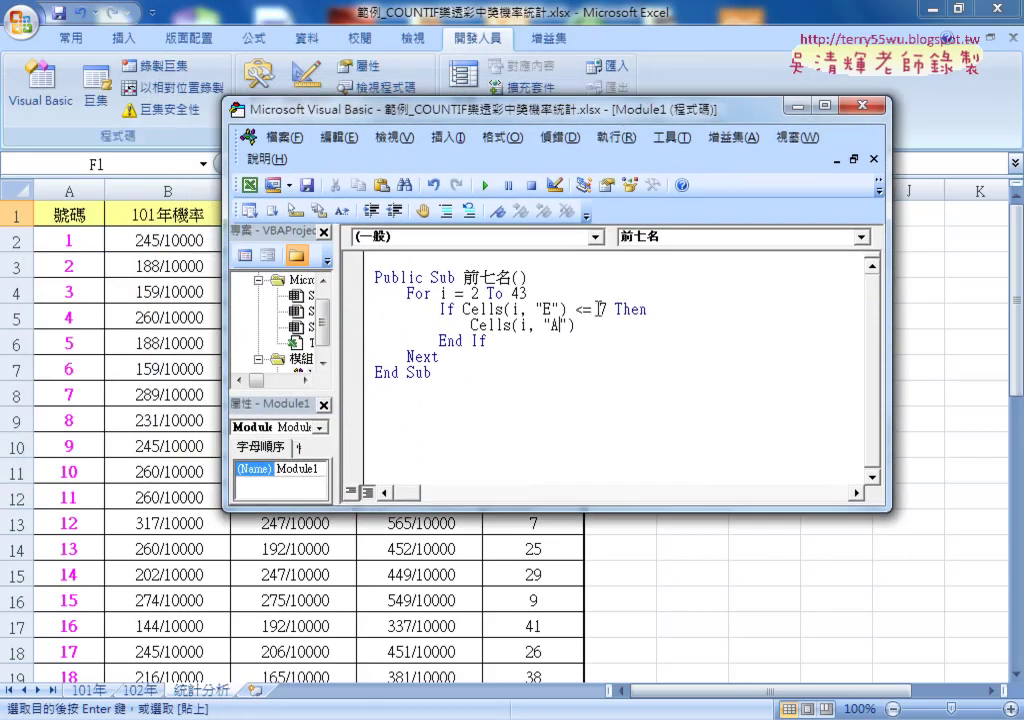
{"action": "left_click_drag", "start_coordinate": [576, 325], "coordinate": [471, 325]}
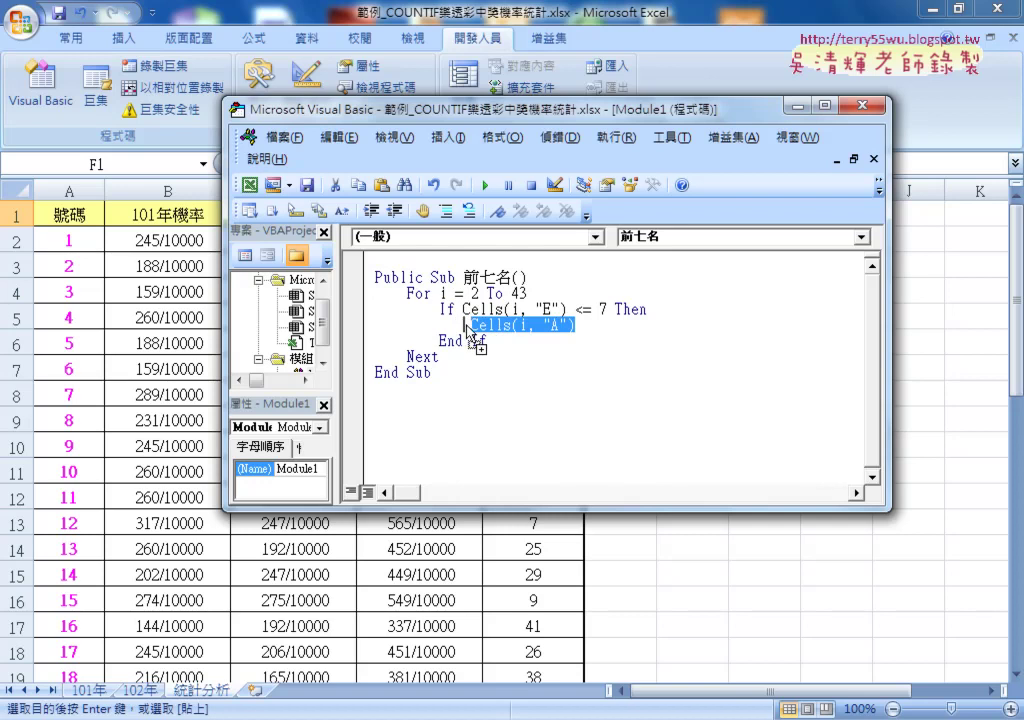
- Complete the line as Cells(2, "F") = Cells(i, "A")
{"action": "left_click_drag", "start_coordinate": [520, 337], "coordinate": [460, 325]}
{"action": "left_click", "coordinate": [462, 325]}
{"action": "double_click", "coordinate": [558, 325]}
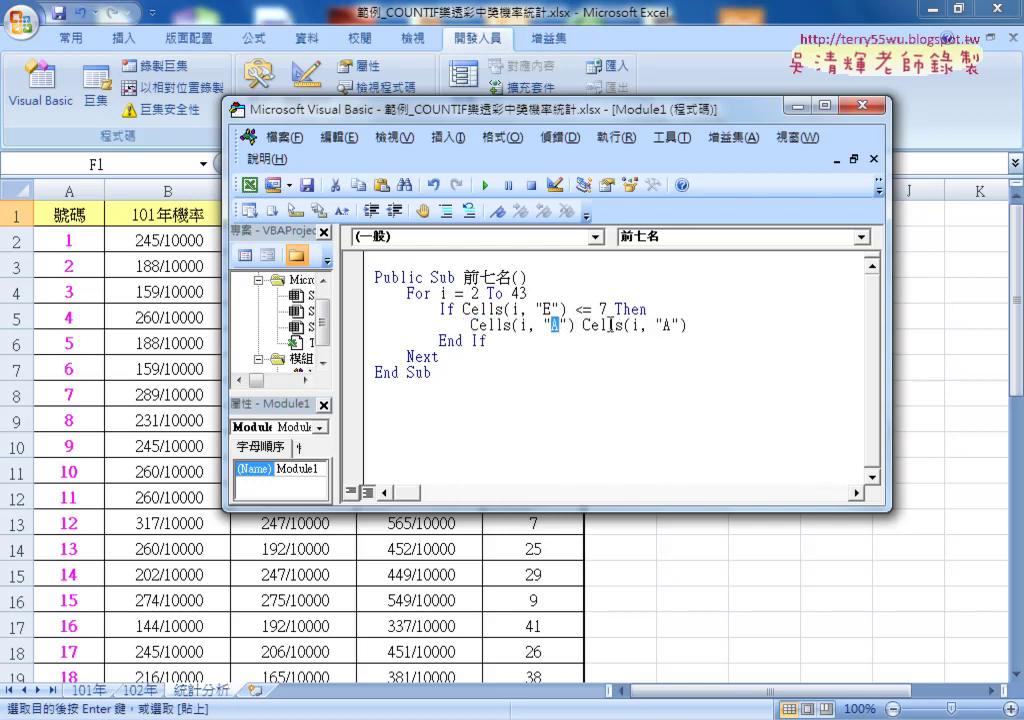
{"action": "type", "text": "F"}
{"action": "double_click", "coordinate": [578, 325]}
{"action": "type", "text": "="}
{"action": "double_click", "coordinate": [522, 325]}
{"action": "type", "text": "2"}
- Set a breakpoint on the line that writes into F2
{"action": "left_click_drag", "start_coordinate": [470, 108], "coordinate": [436, 306]}
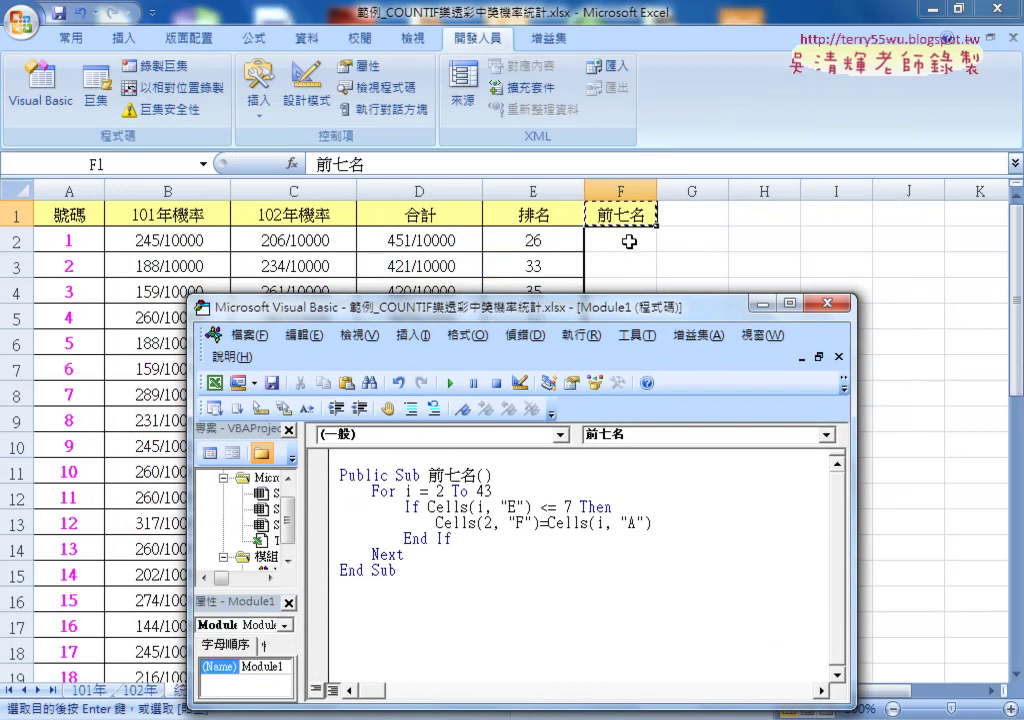
{"action": "left_click", "coordinate": [660, 520]}
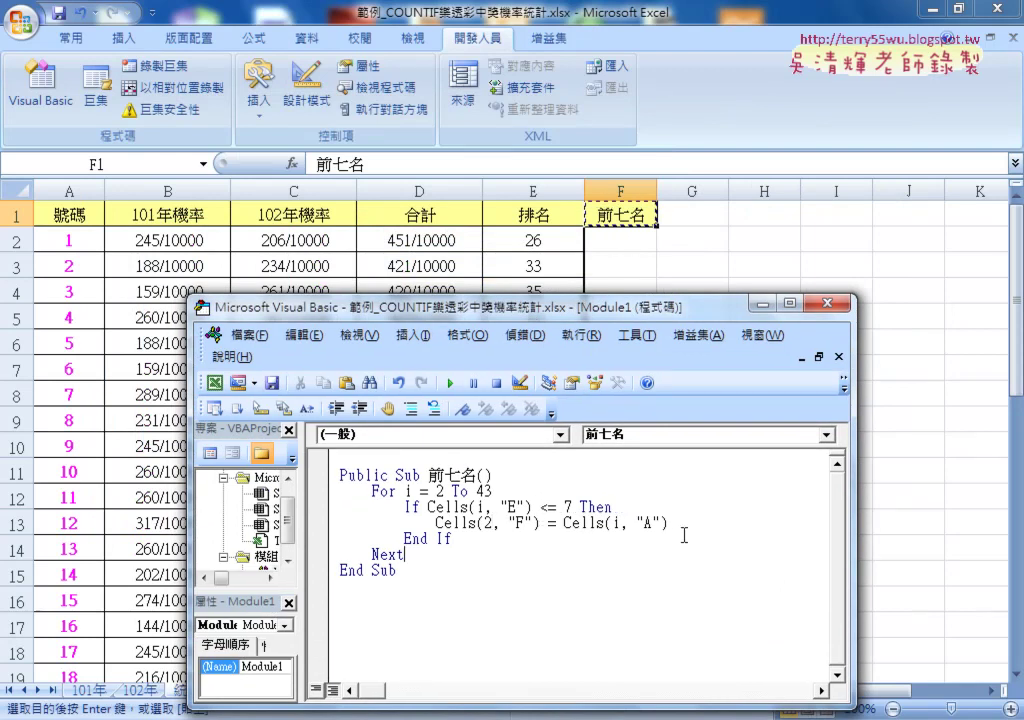
{"action": "left_click_drag", "start_coordinate": [667, 522], "coordinate": [557, 522]}
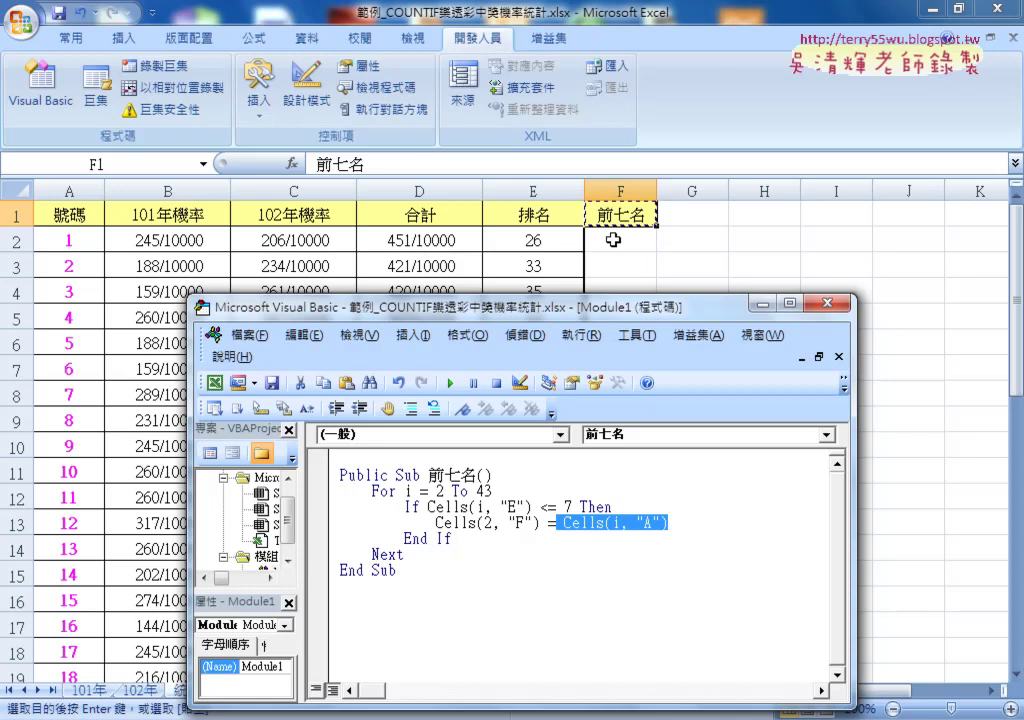
{"action": "left_click_drag", "start_coordinate": [605, 307], "coordinate": [605, 265]}
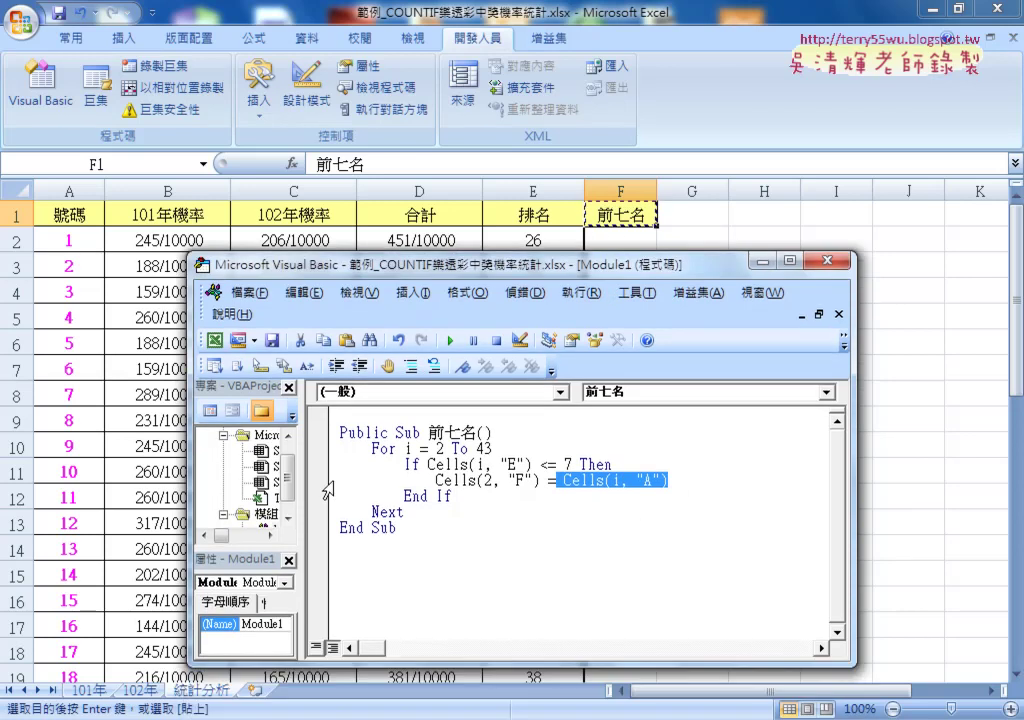
{"action": "left_click", "coordinate": [319, 480]}
- Run the macro to the breakpoint and confirm row 13 ranks 7 with number 12
{"action": "left_click", "coordinate": [449, 341]}
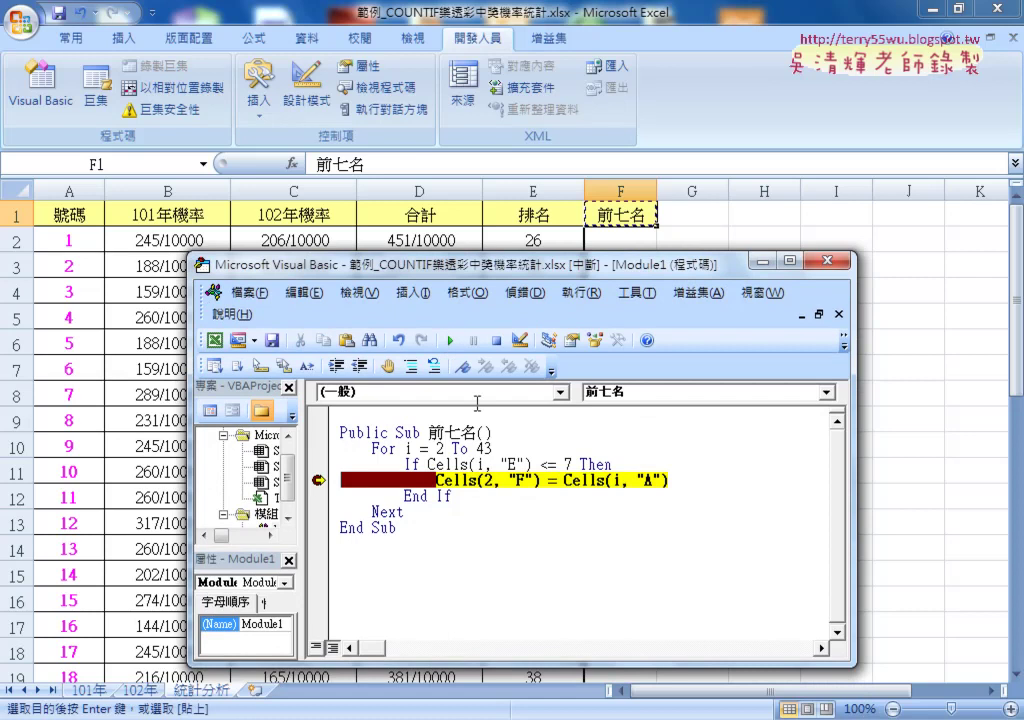
{"action": "mouse_move", "coordinate": [590, 484]}
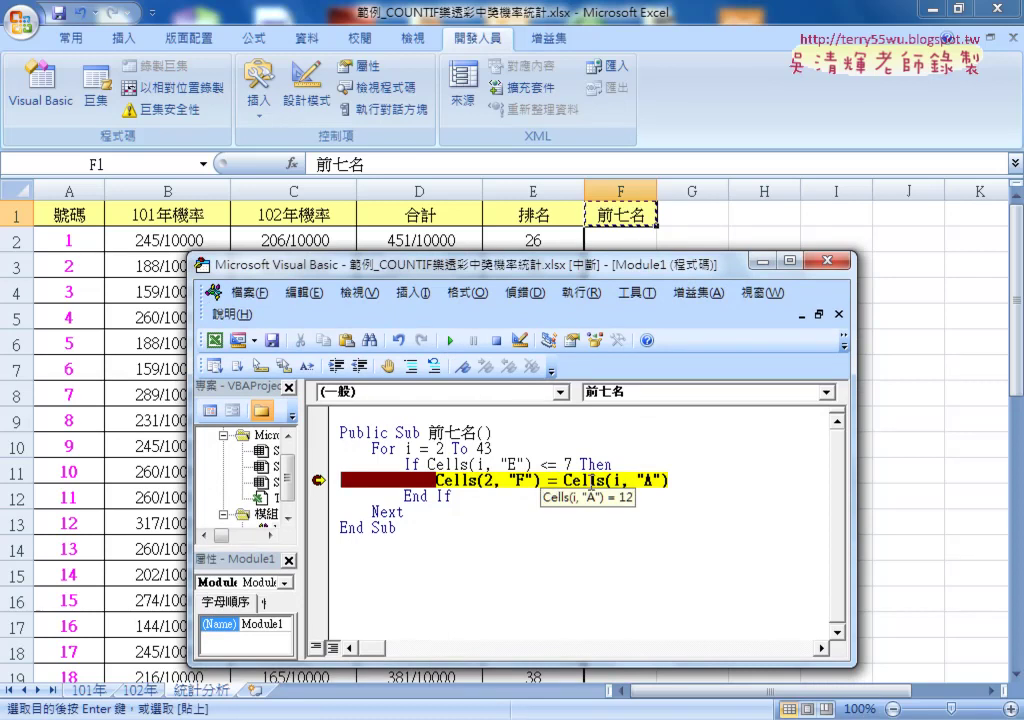
{"action": "left_click", "coordinate": [620, 226]}
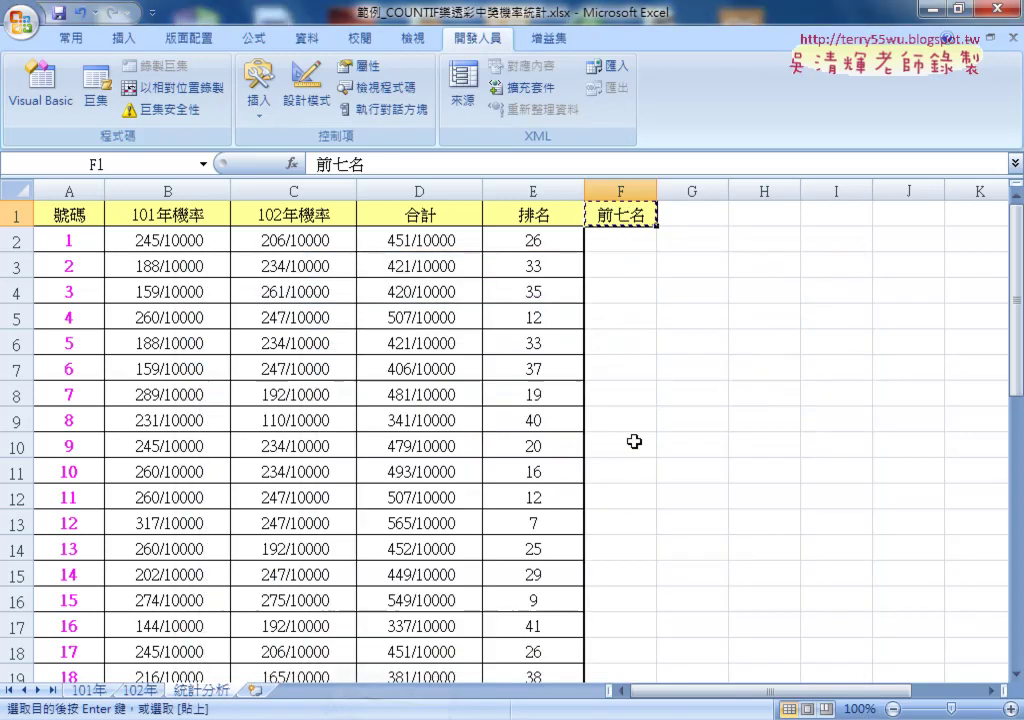
{"action": "left_click", "coordinate": [545, 524]}
{"action": "left_click", "coordinate": [88, 528]}
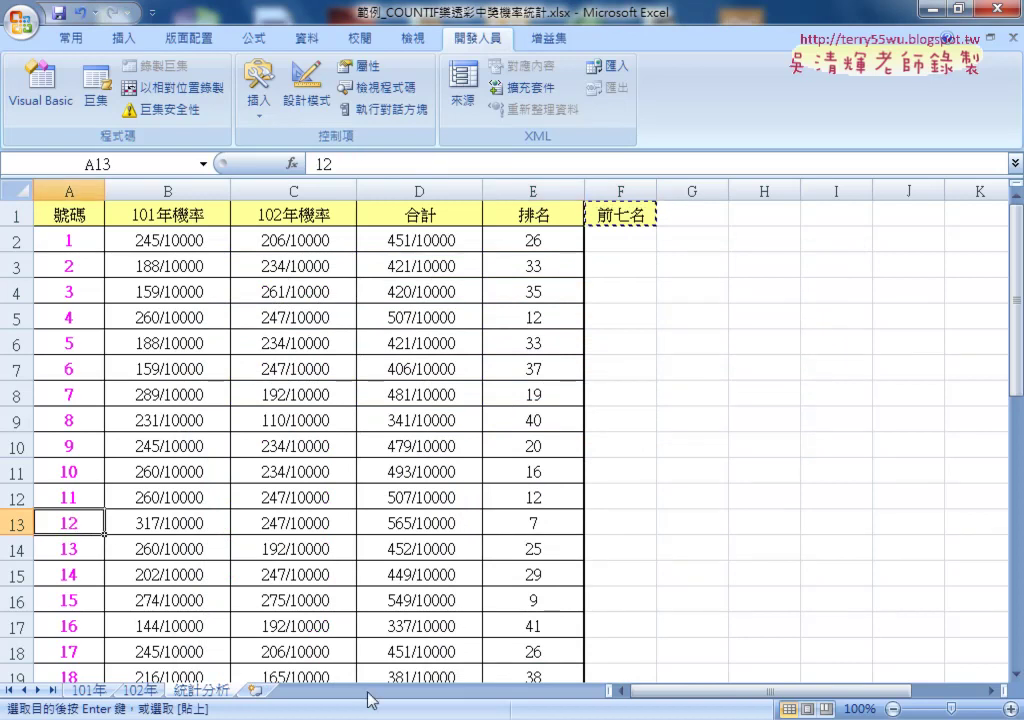
{"action": "mouse_move", "coordinate": [370, 712]}
- Step the paused line with F8 so F2 receives 12
{"action": "left_click", "coordinate": [537, 630]}
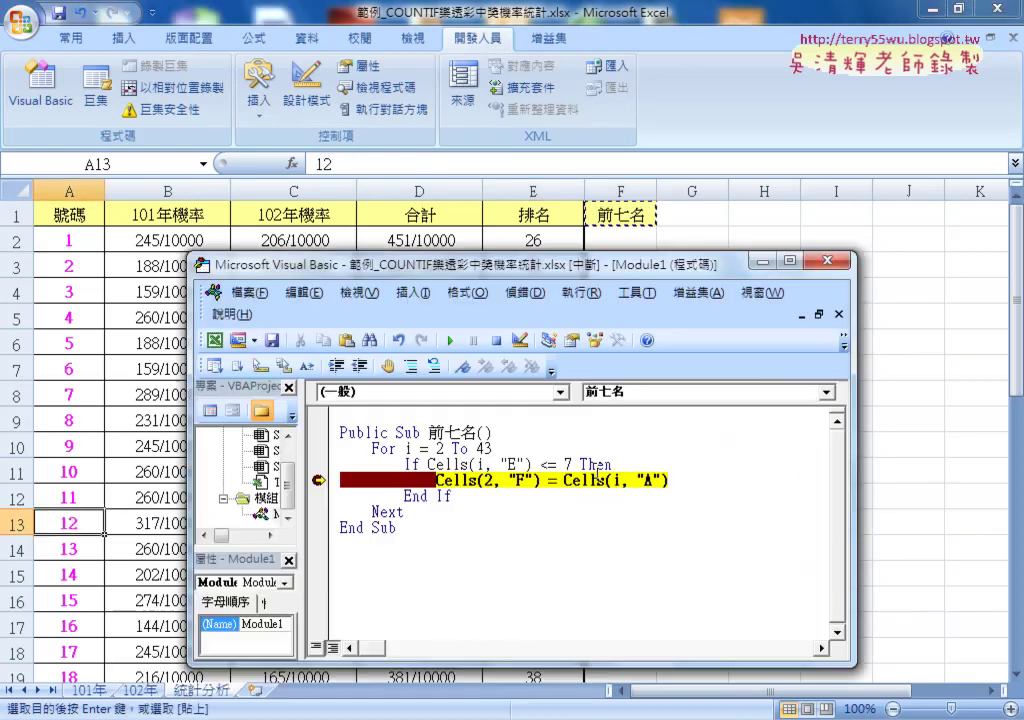
{"action": "left_click_drag", "start_coordinate": [669, 481], "coordinate": [564, 481]}
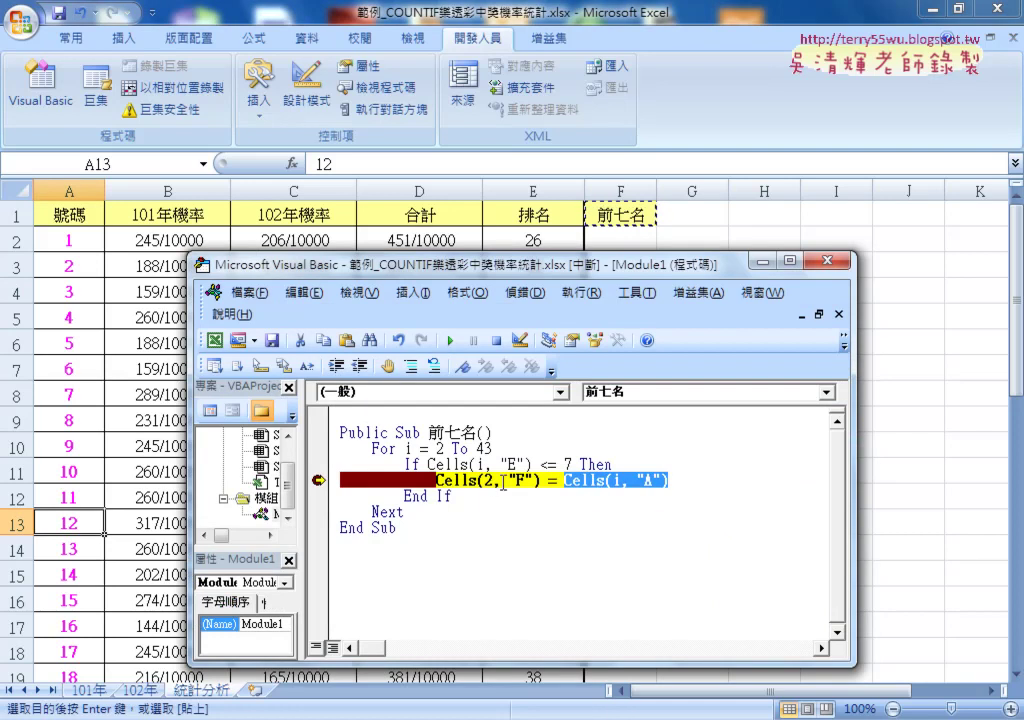
{"action": "key", "text": "F8"}
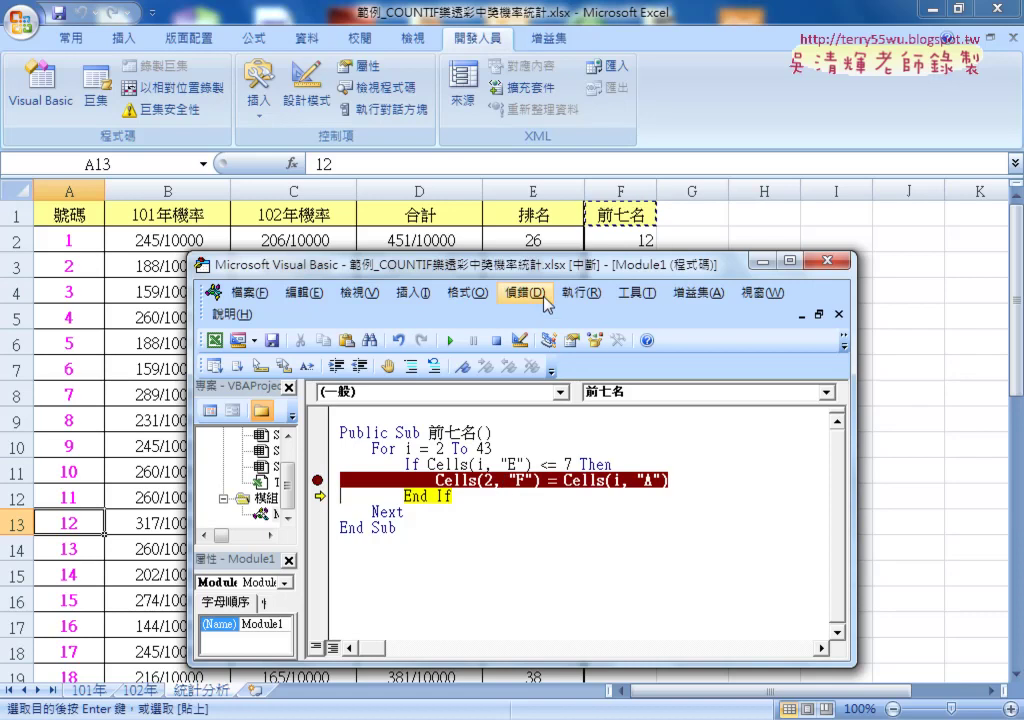
{"action": "left_click_drag", "start_coordinate": [540, 264], "coordinate": [540, 289]}
- Continue the macro and confirm row 22 ranks 2 with number 21
{"action": "left_click", "coordinate": [450, 370]}
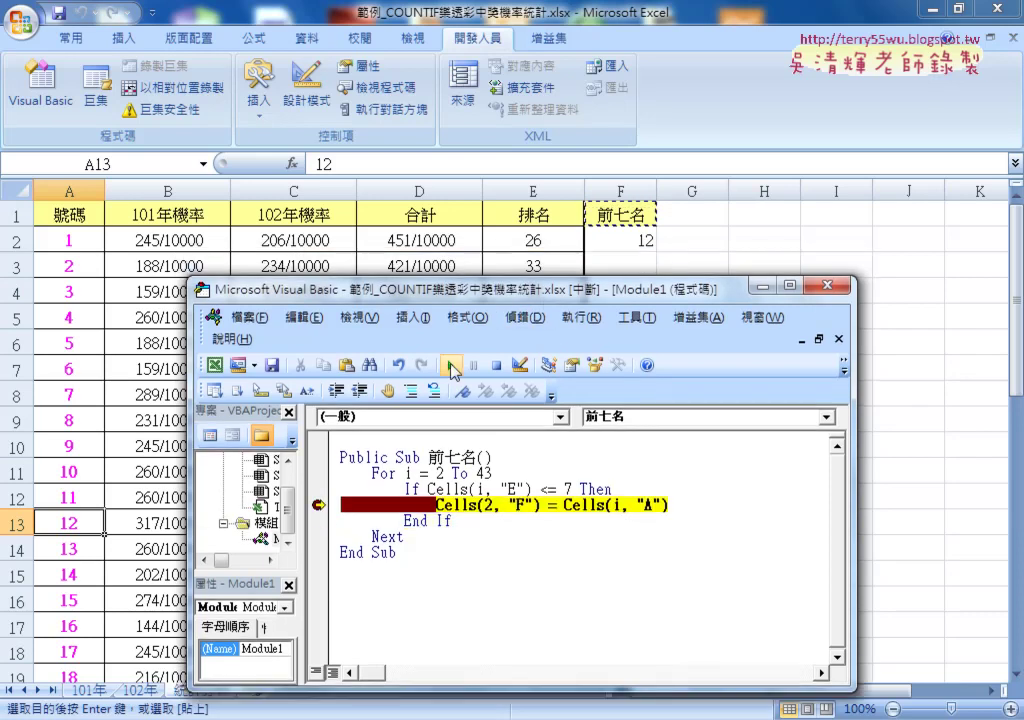
{"action": "mouse_move", "coordinate": [597, 505]}
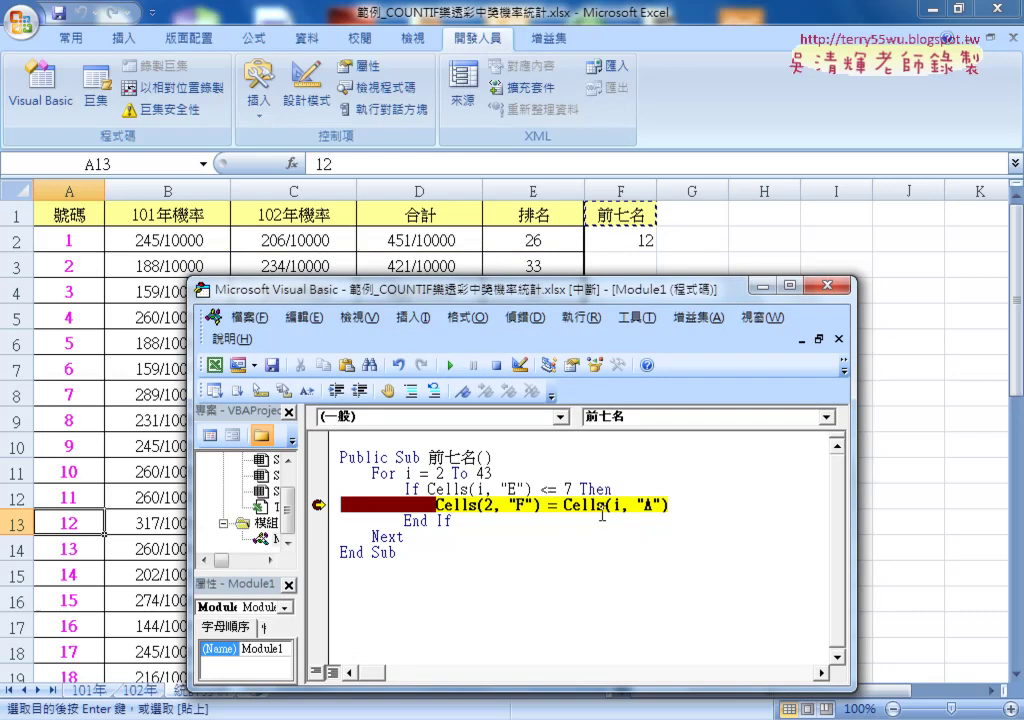
{"action": "left_click", "coordinate": [880, 521]}
{"action": "left_click", "coordinate": [541, 522]}
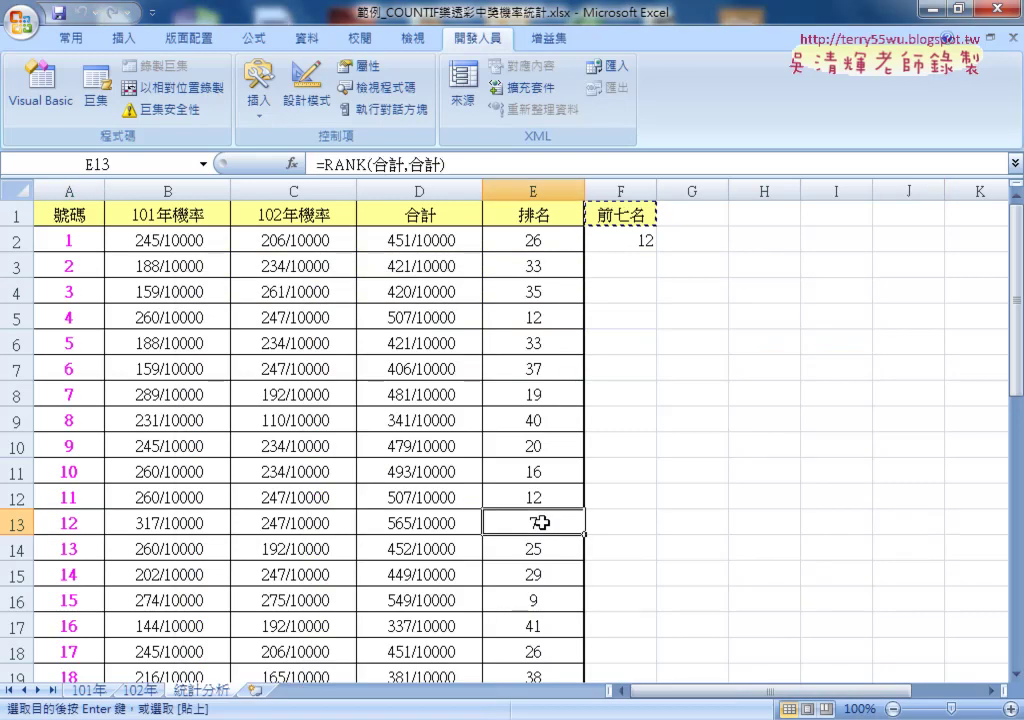
{"action": "scroll", "coordinate": [546, 539], "scroll_direction": "down", "scroll_amount": 1}
{"action": "scroll", "coordinate": [556, 627], "scroll_direction": "down", "scroll_amount": 1}
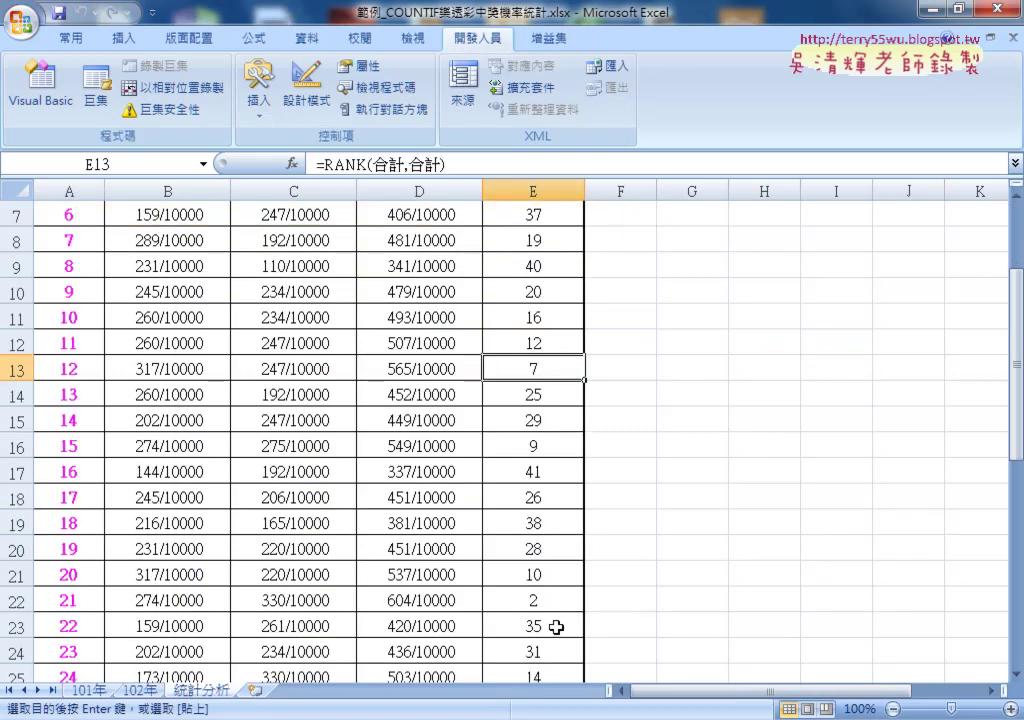
{"action": "left_click", "coordinate": [540, 598]}
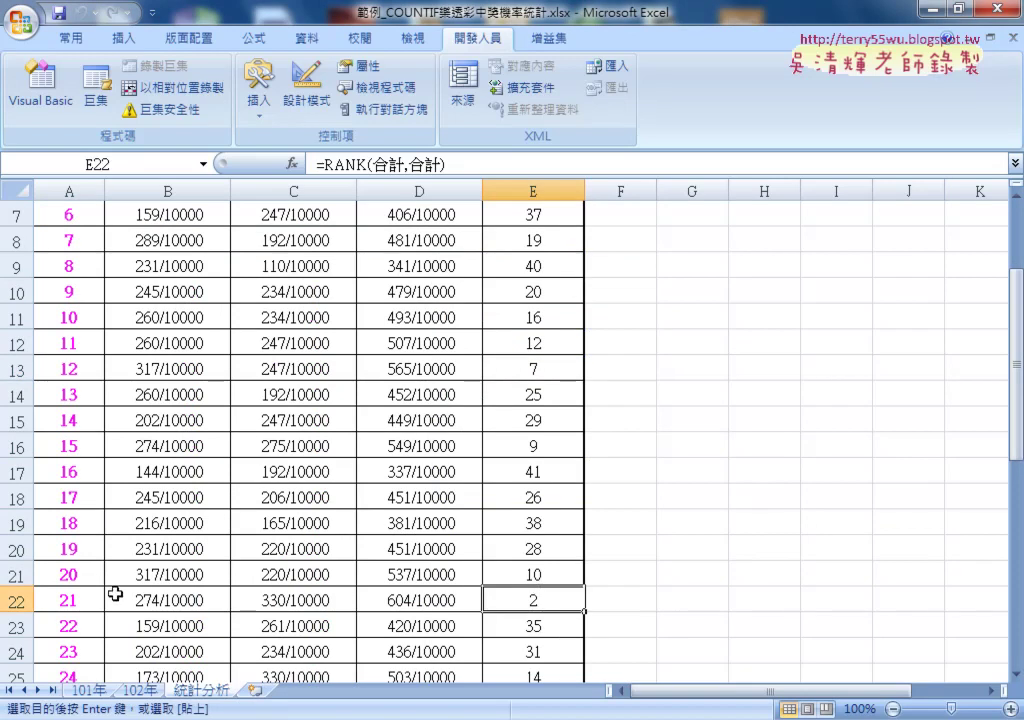
{"action": "left_click", "coordinate": [73, 598]}
{"action": "scroll", "coordinate": [72, 598], "scroll_direction": "up", "scroll_amount": 2}
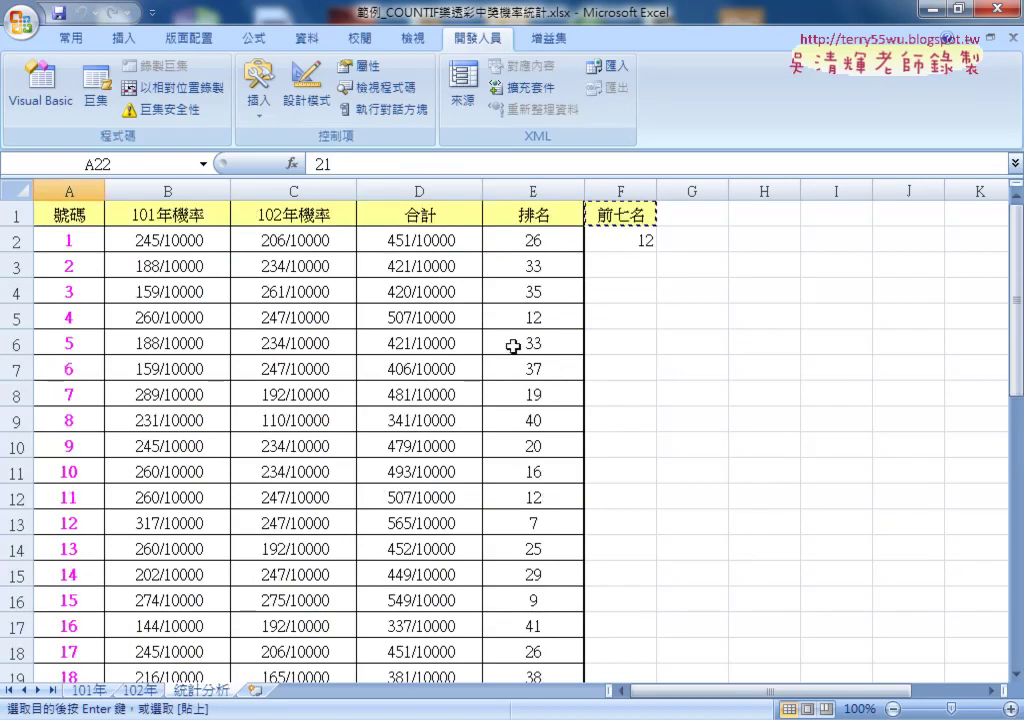
- Return to the paused 前七名 code in the Visual Basic editor
{"action": "mouse_move", "coordinate": [353, 719]}
{"action": "left_click", "coordinate": [413, 670]}
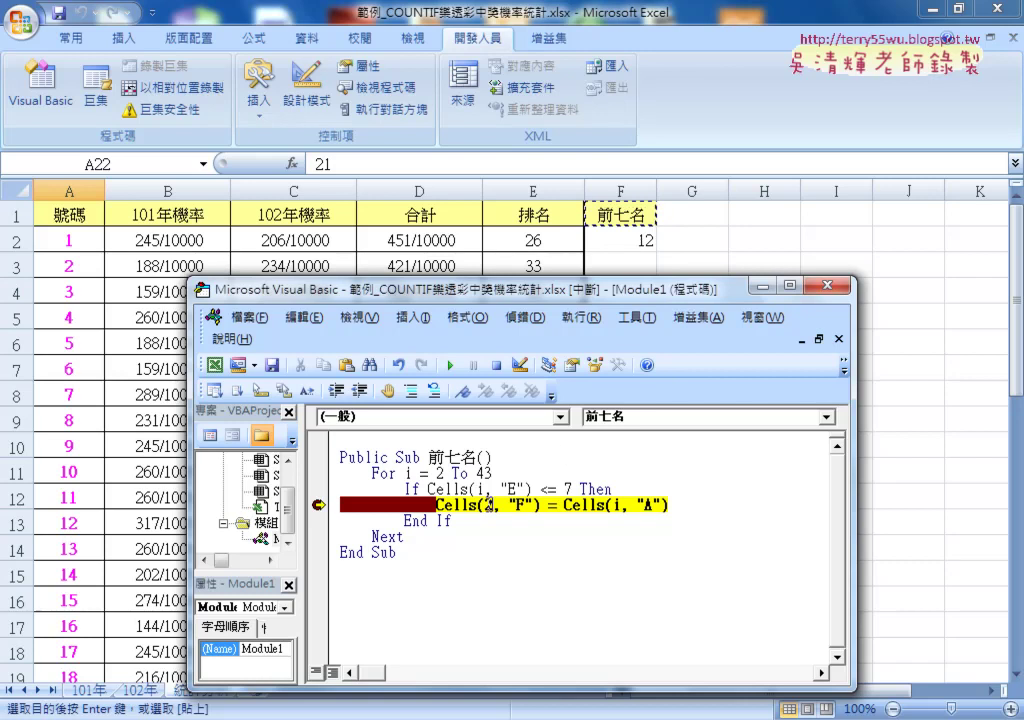
- Insert a blank line under the Public Sub 前七名() header
{"action": "double_click", "coordinate": [447, 505]}
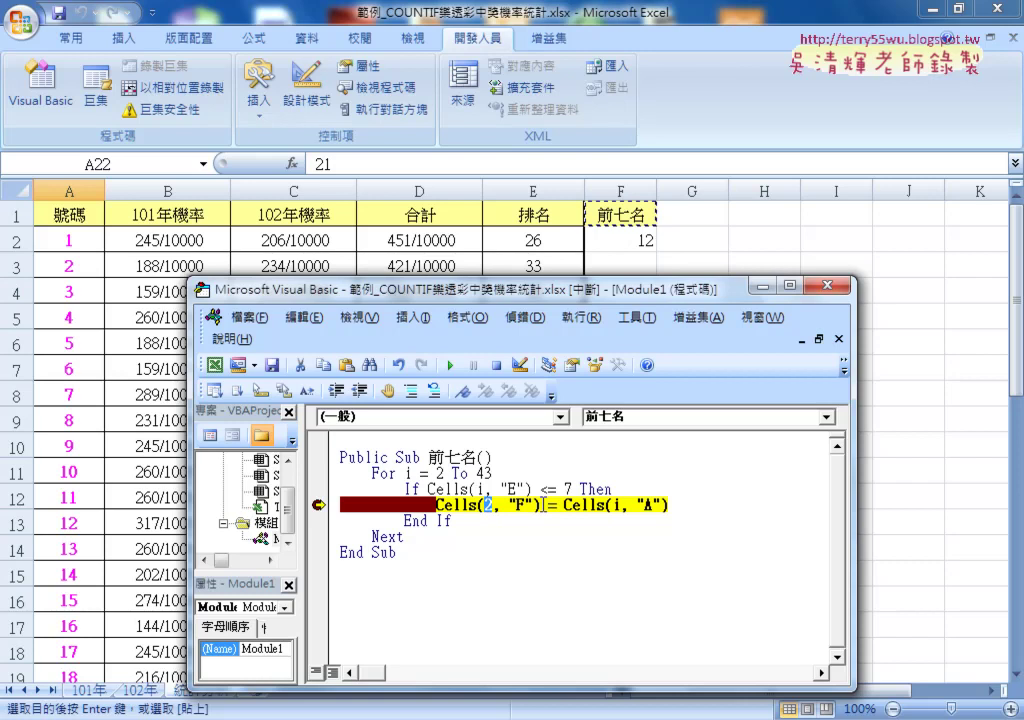
{"action": "mouse_move", "coordinate": [487, 506]}
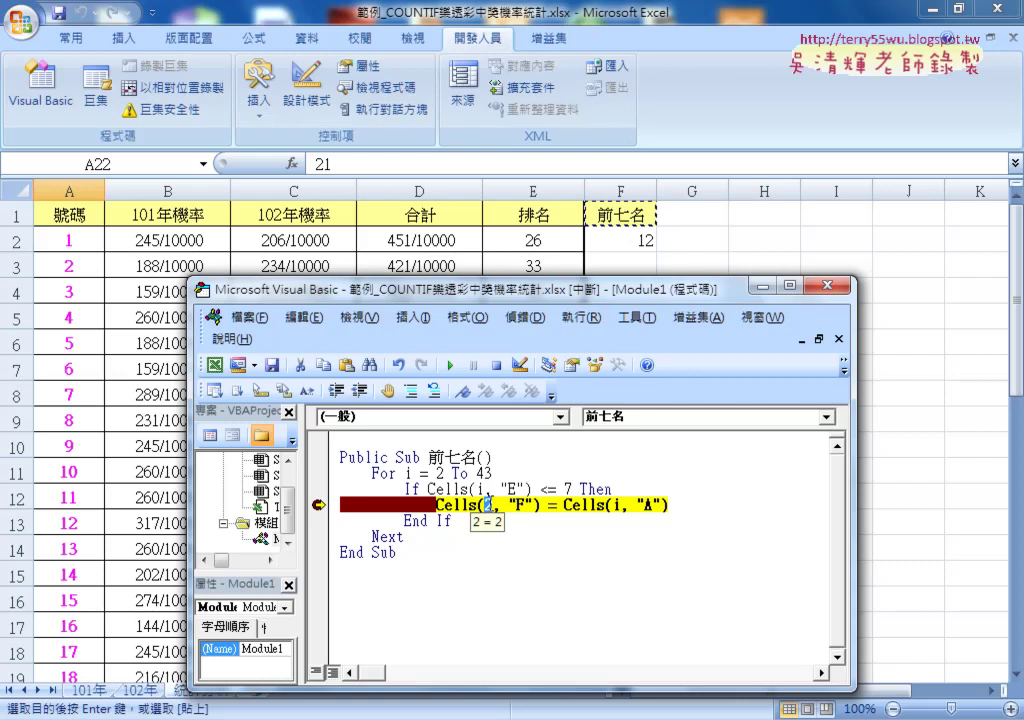
{"action": "left_click", "coordinate": [497, 457]}
{"action": "key", "text": "Return"}
{"action": "type", "text": "k"}
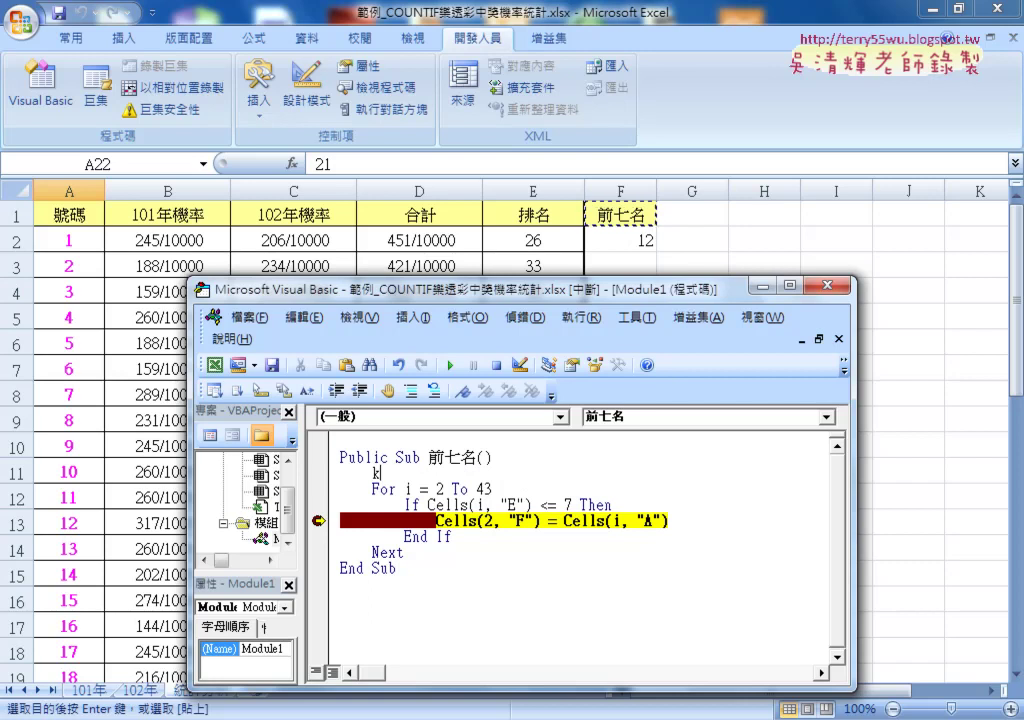
- Add k = 2, change Cells(2, "F") to Cells(k, "F"), and add k = k + 1 after it
{"action": "type", "text": "="}
{"action": "type", "text": " 2"}
{"action": "double_click", "coordinate": [376, 473]}
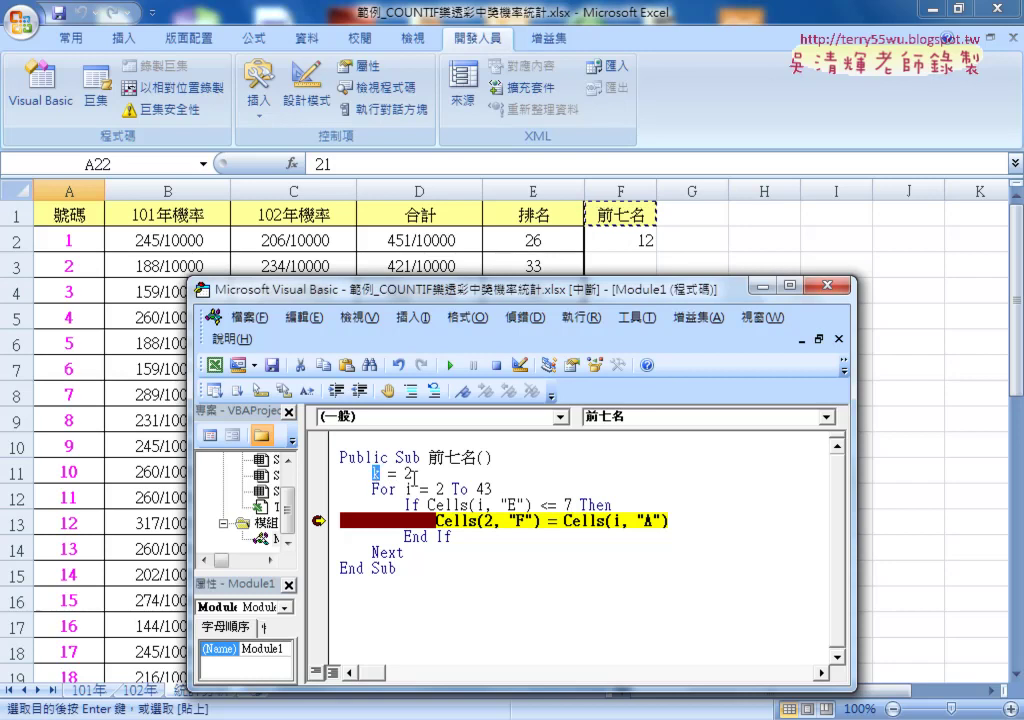
{"action": "double_click", "coordinate": [488, 520]}
{"action": "type", "text": "k"}
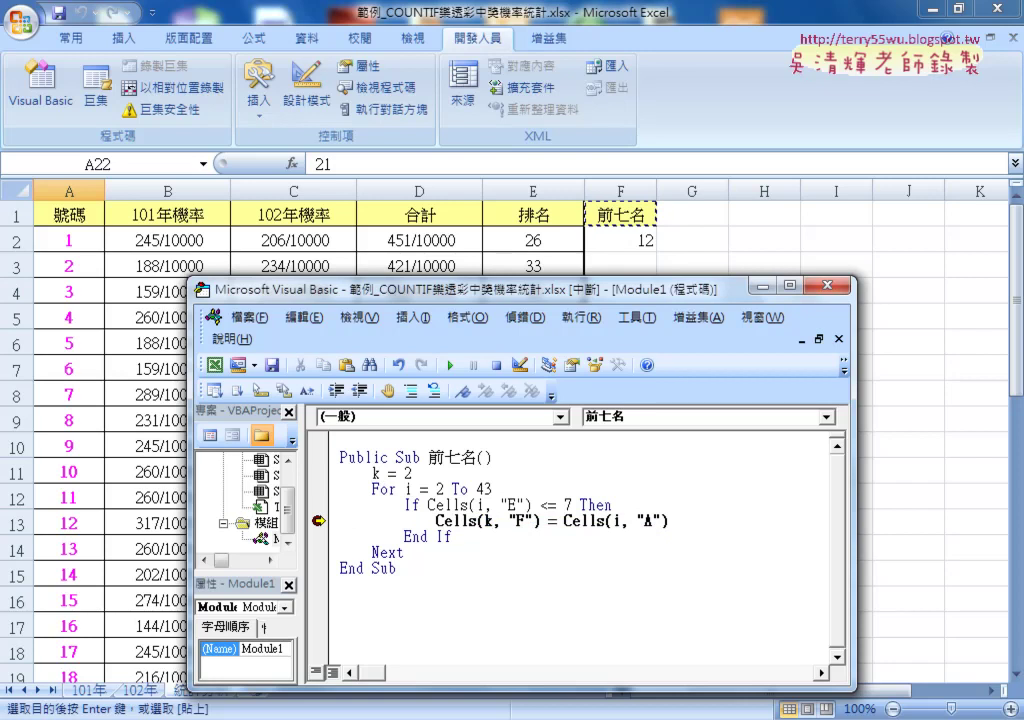
{"action": "left_click", "coordinate": [684, 521]}
{"action": "key", "text": "Return"}
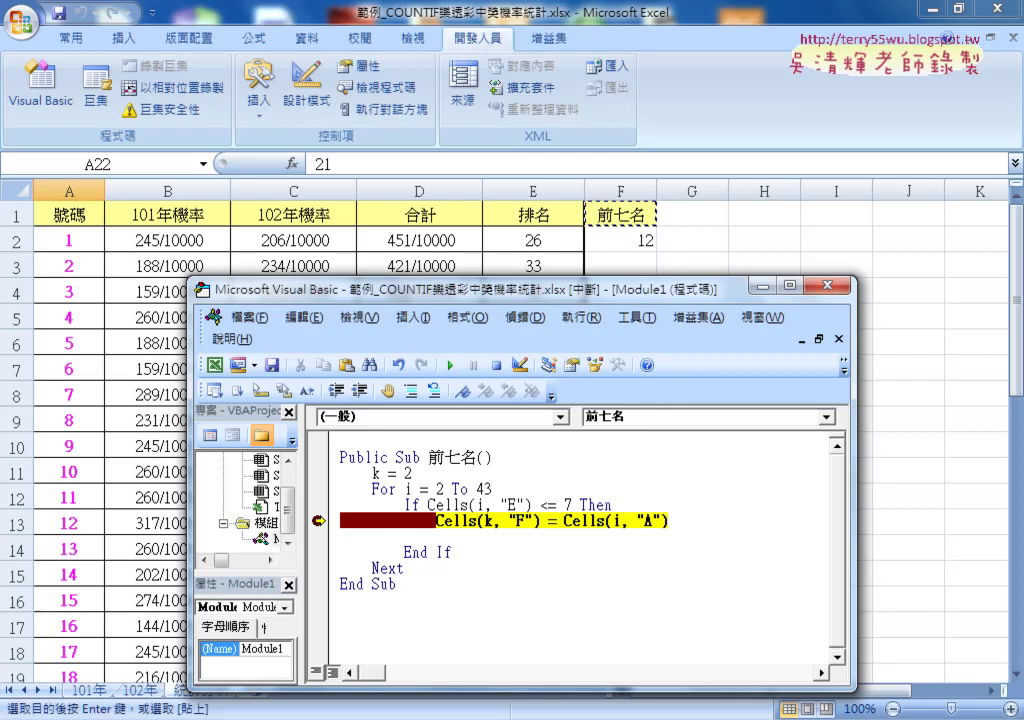
{"action": "type", "text": "k="}
{"action": "type", "text": "k+"}
{"action": "type", "text": "1"}
- Check k's starting value and increment, then rerun the macro with a breakpoint on the Cells(k, "F") line
{"action": "left_click_drag", "start_coordinate": [411, 472], "coordinate": [379, 472]}
{"action": "left_click_drag", "start_coordinate": [508, 537], "coordinate": [438, 537]}
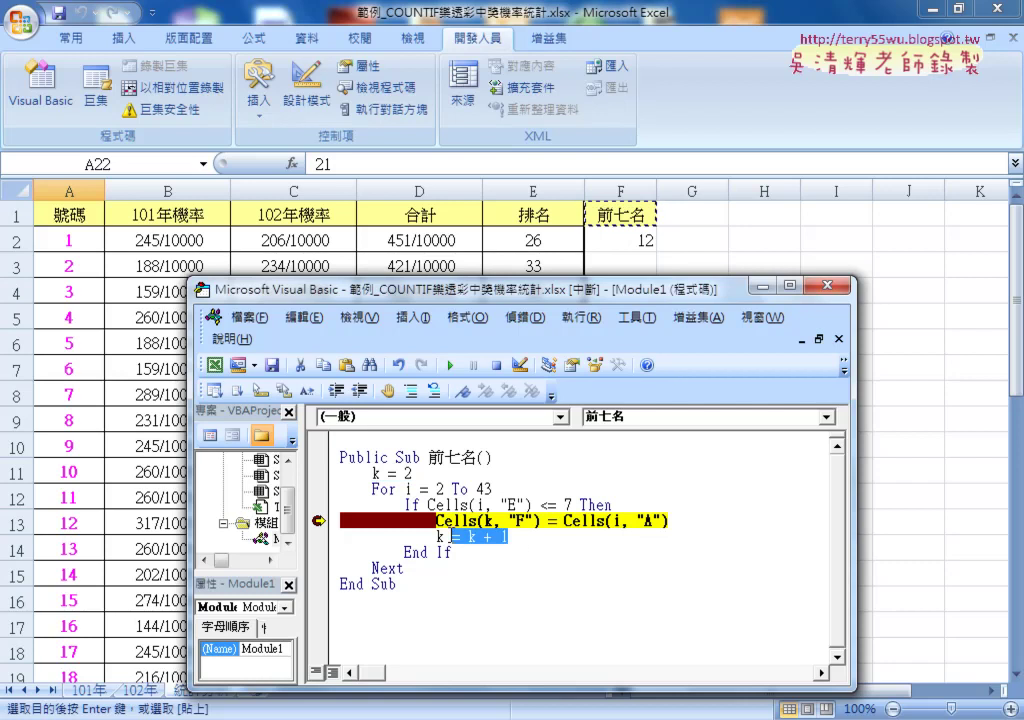
{"action": "left_click", "coordinate": [318, 520]}
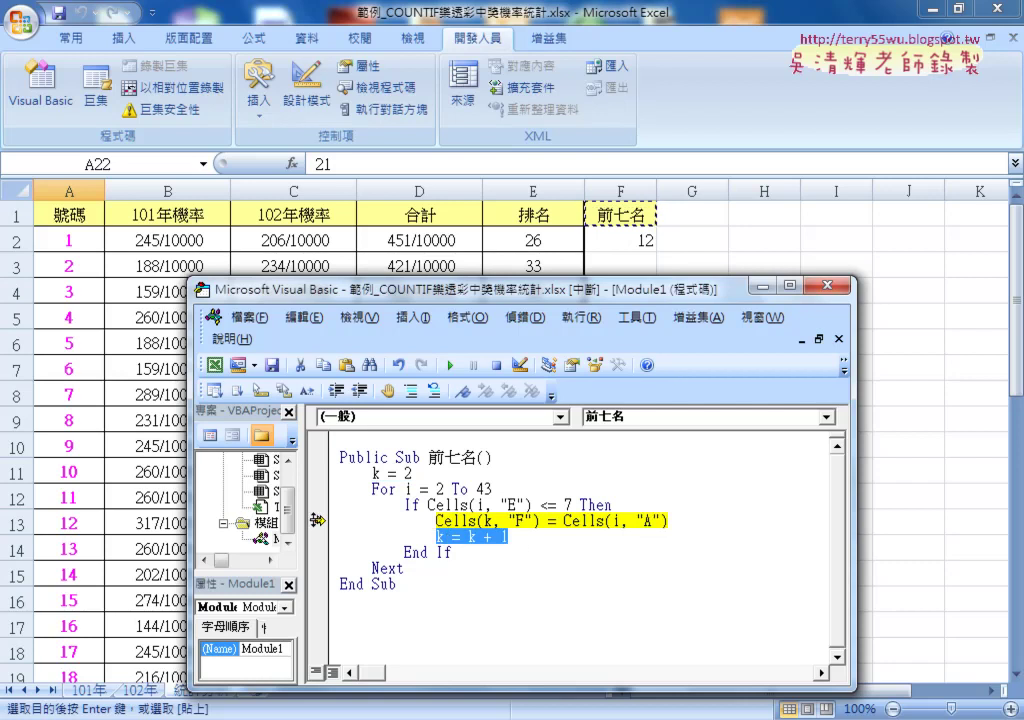
{"action": "left_click", "coordinate": [496, 365]}
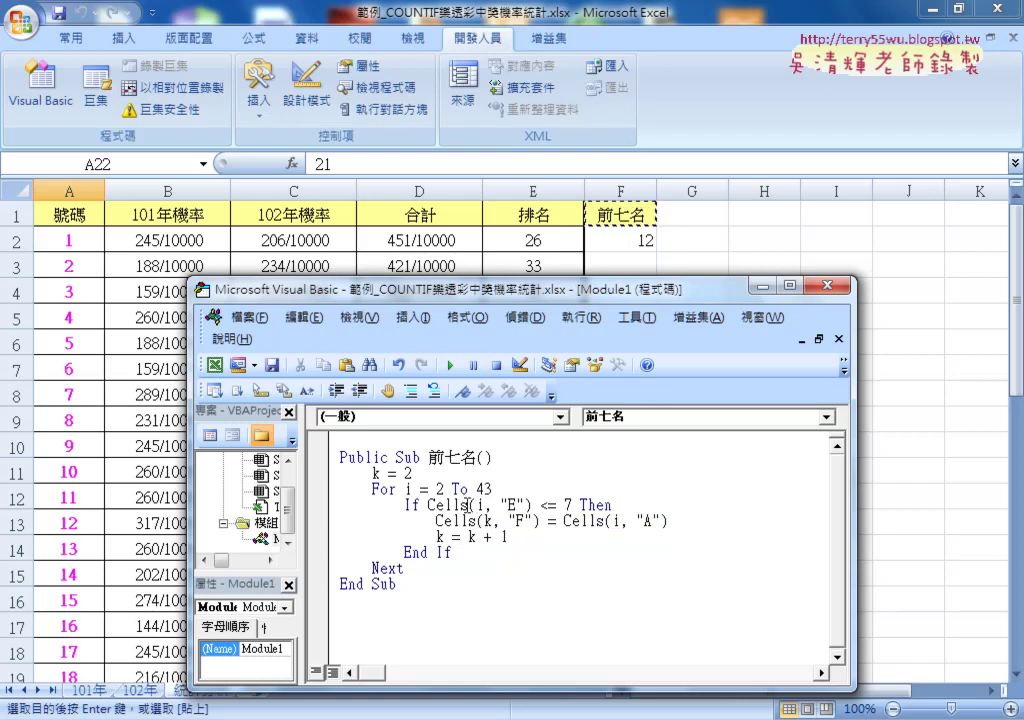
{"action": "left_click", "coordinate": [318, 520]}
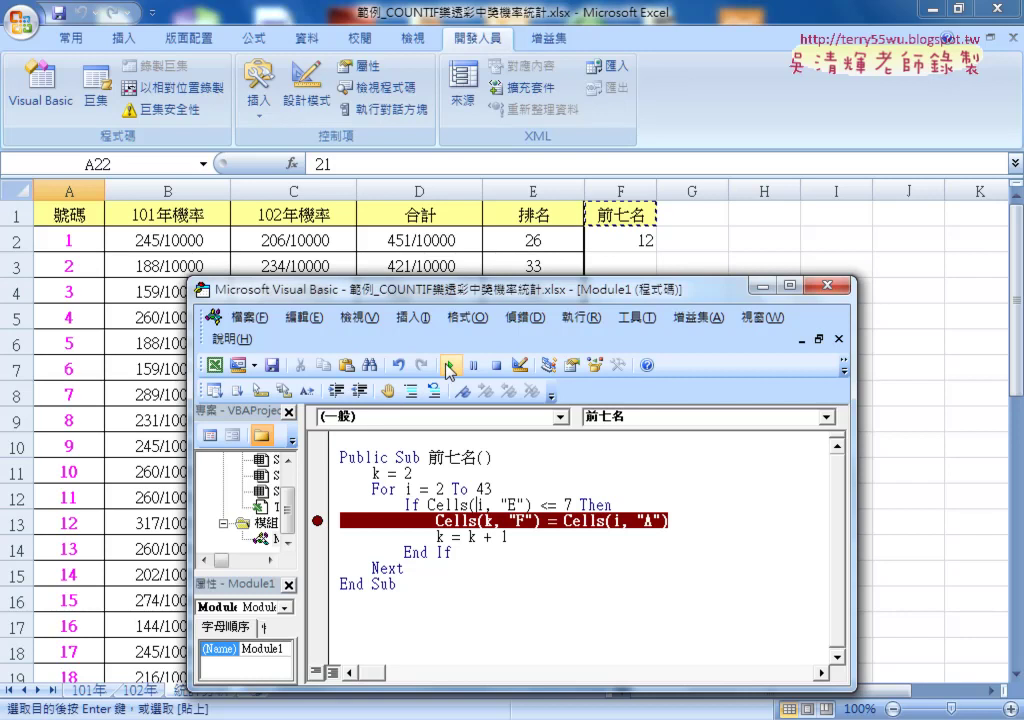
{"action": "left_click", "coordinate": [449, 365]}
- Step through the write and k = k + 1 lines, checking k + 1, until the breakpoint returns
{"action": "key", "text": "F8"}
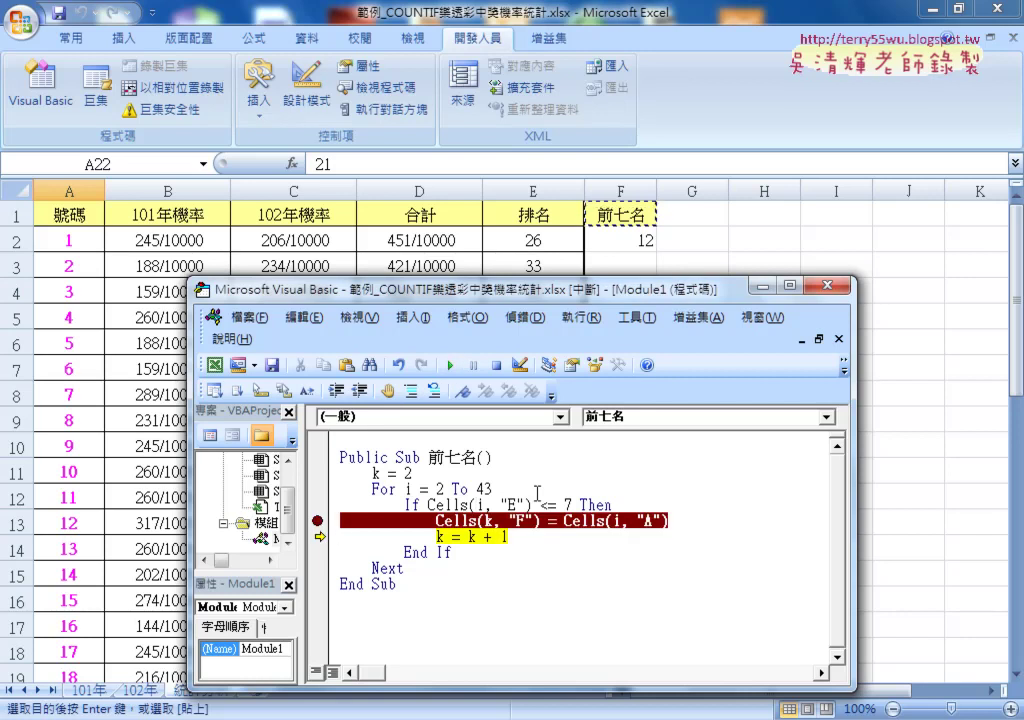
{"action": "key", "text": "F8"}
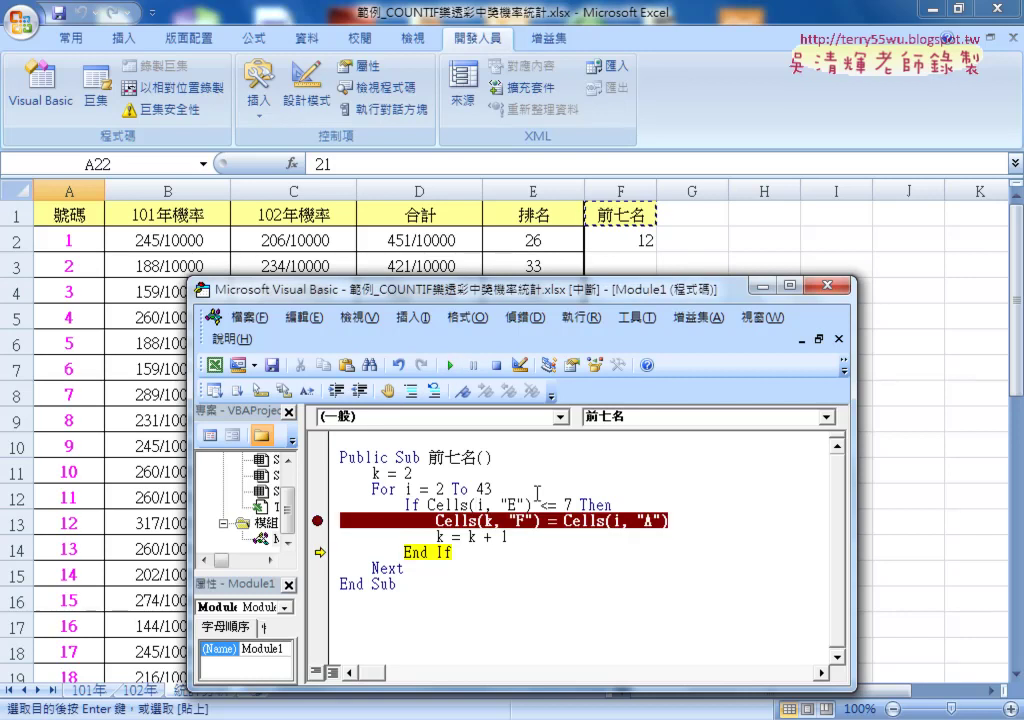
{"action": "left_click_drag", "start_coordinate": [441, 537], "coordinate": [511, 537]}
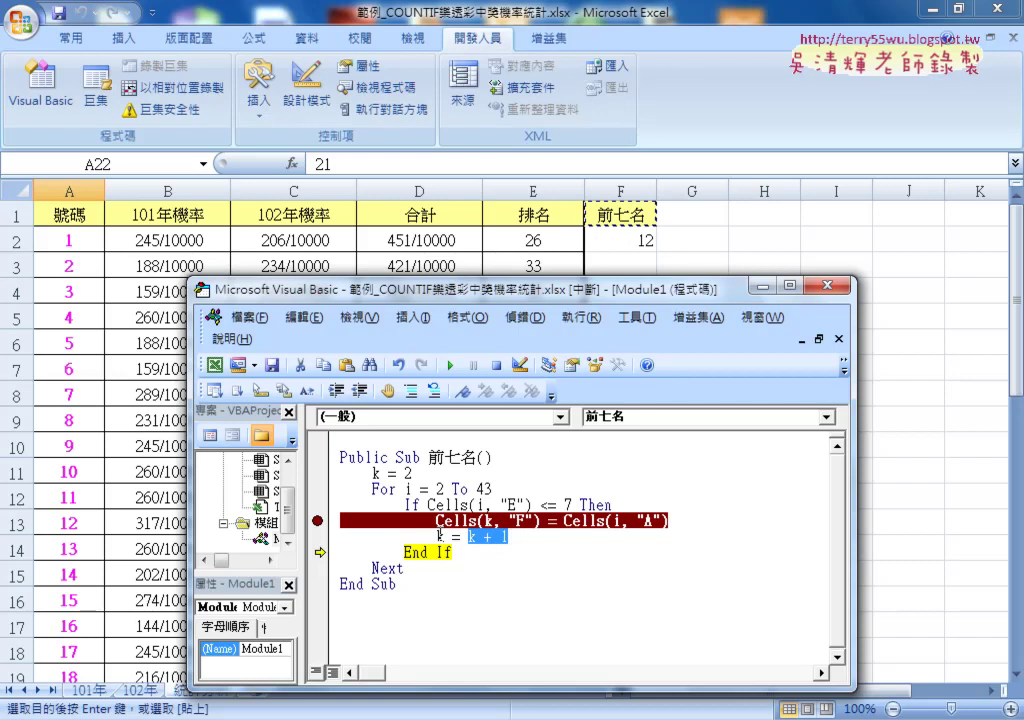
{"action": "mouse_move", "coordinate": [474, 536]}
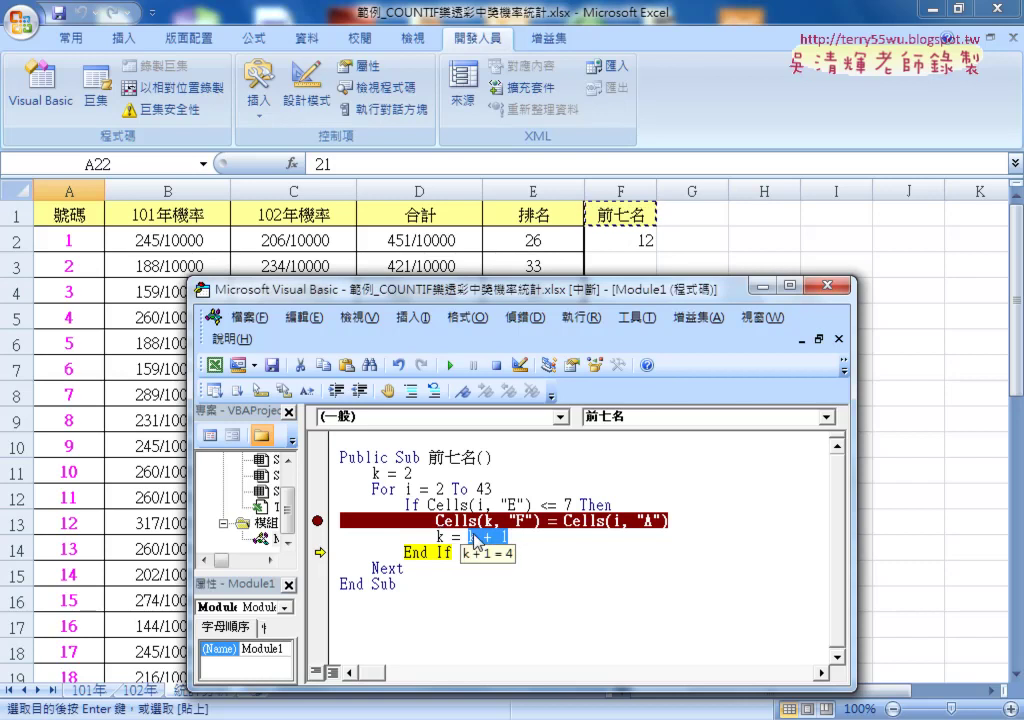
{"action": "key", "text": "F8"}
{"action": "key", "text": "F8"}
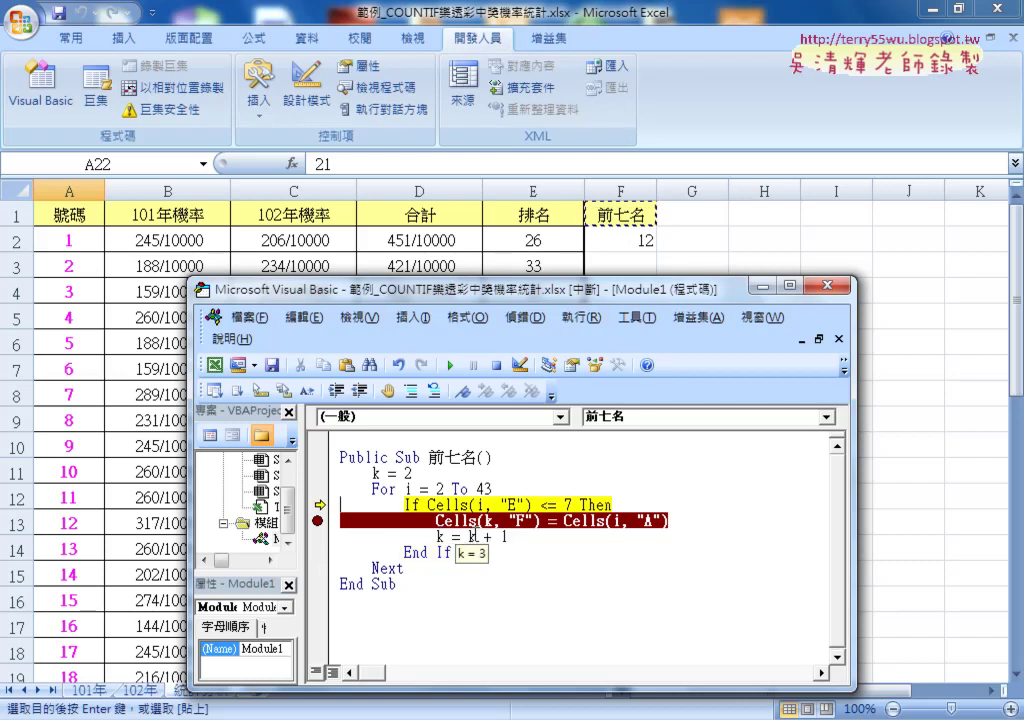
{"action": "key", "text": "F8"}
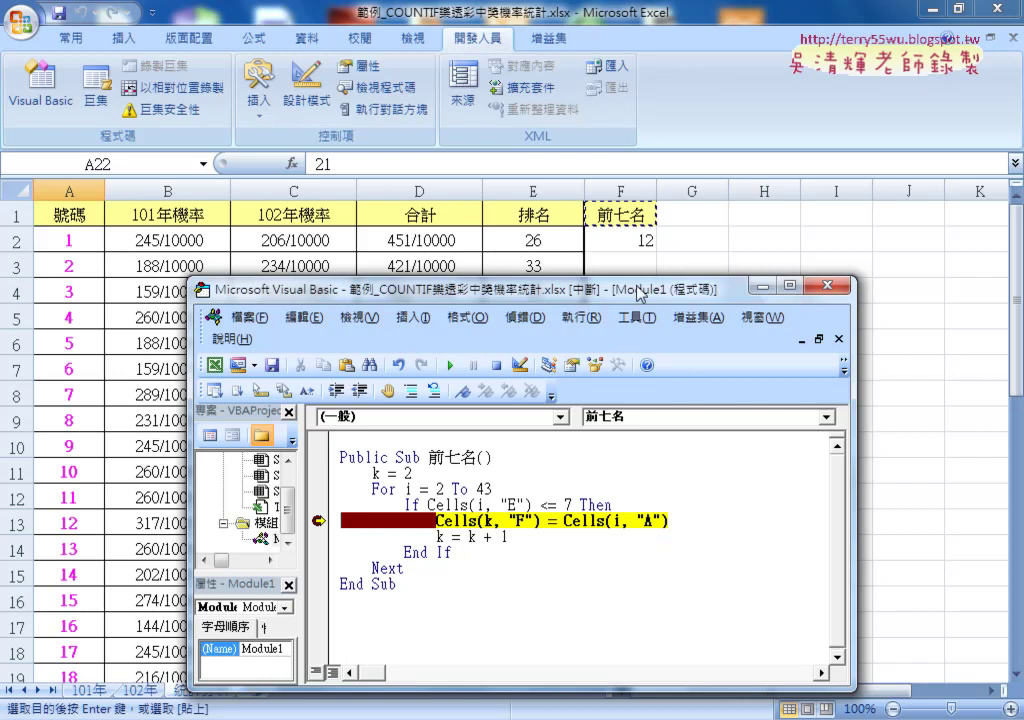
- Clear the breakpoint, let the macro finish, and reveal 12, 21, 27, 28, 33, 34, 39 in F2:F8
{"action": "left_click_drag", "start_coordinate": [686, 289], "coordinate": [689, 309]}
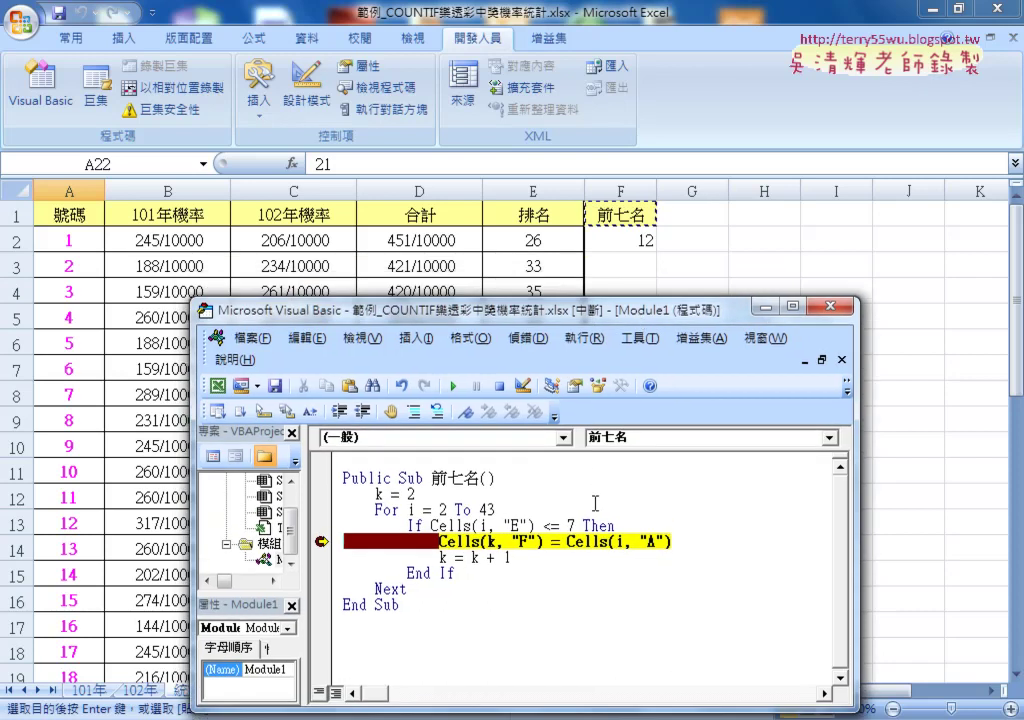
{"action": "key", "text": "F8"}
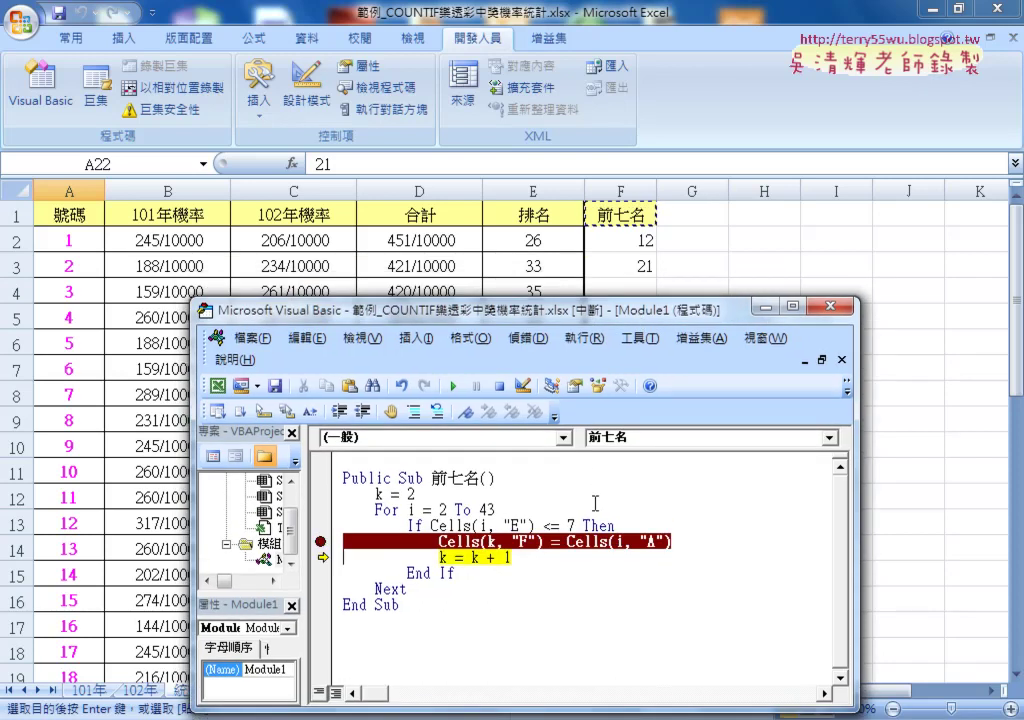
{"action": "key", "text": "F9"}
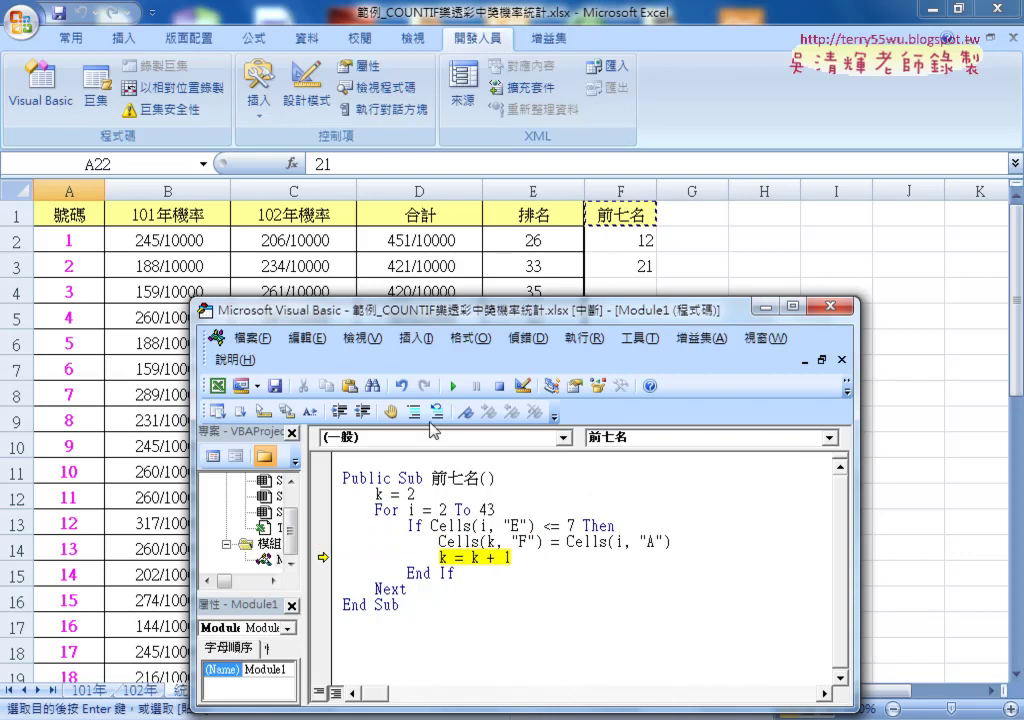
{"action": "left_click", "coordinate": [453, 386]}
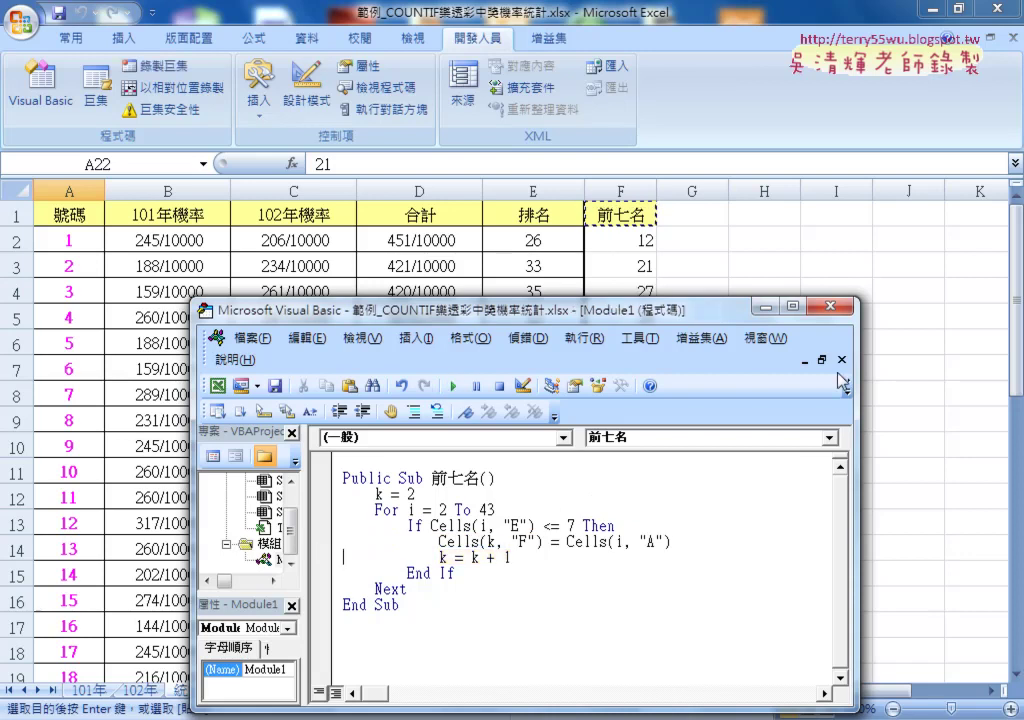
{"action": "left_click_drag", "start_coordinate": [850, 376], "coordinate": [594, 368]}
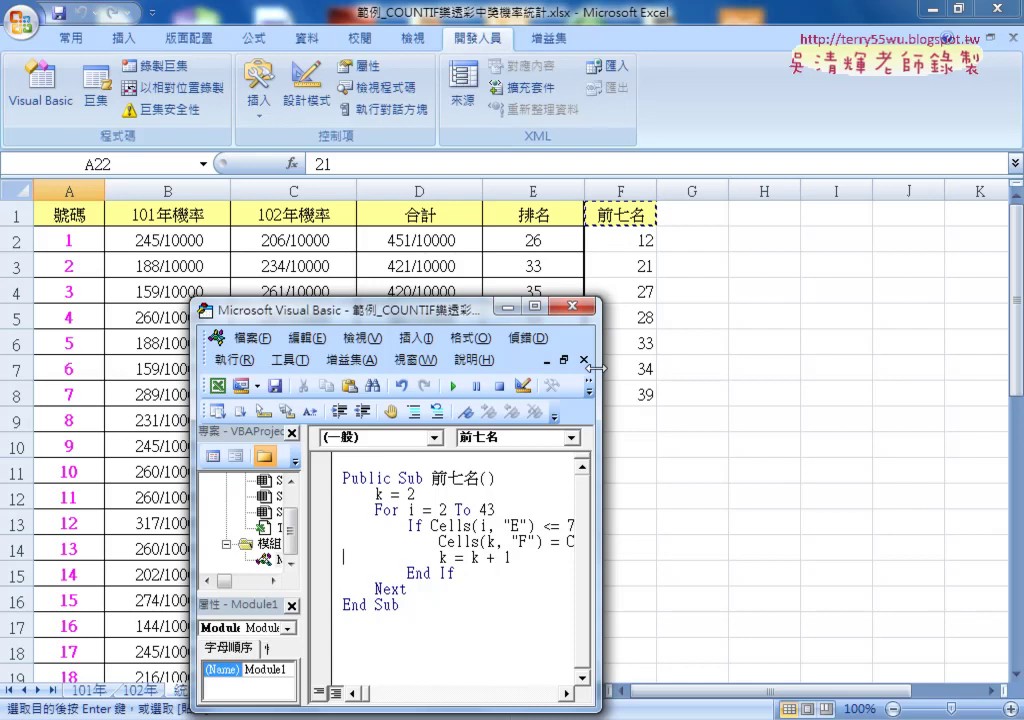
{"action": "left_click_drag", "start_coordinate": [340, 310], "coordinate": [222, 204]}
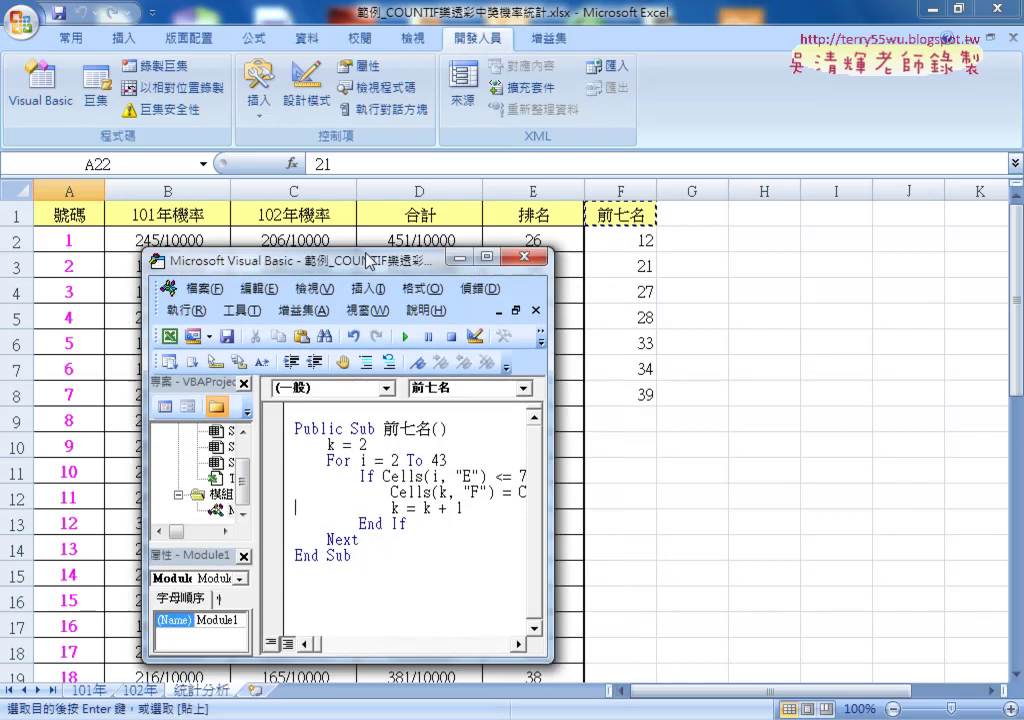
{"action": "left_click_drag", "start_coordinate": [482, 400], "coordinate": [696, 400]}
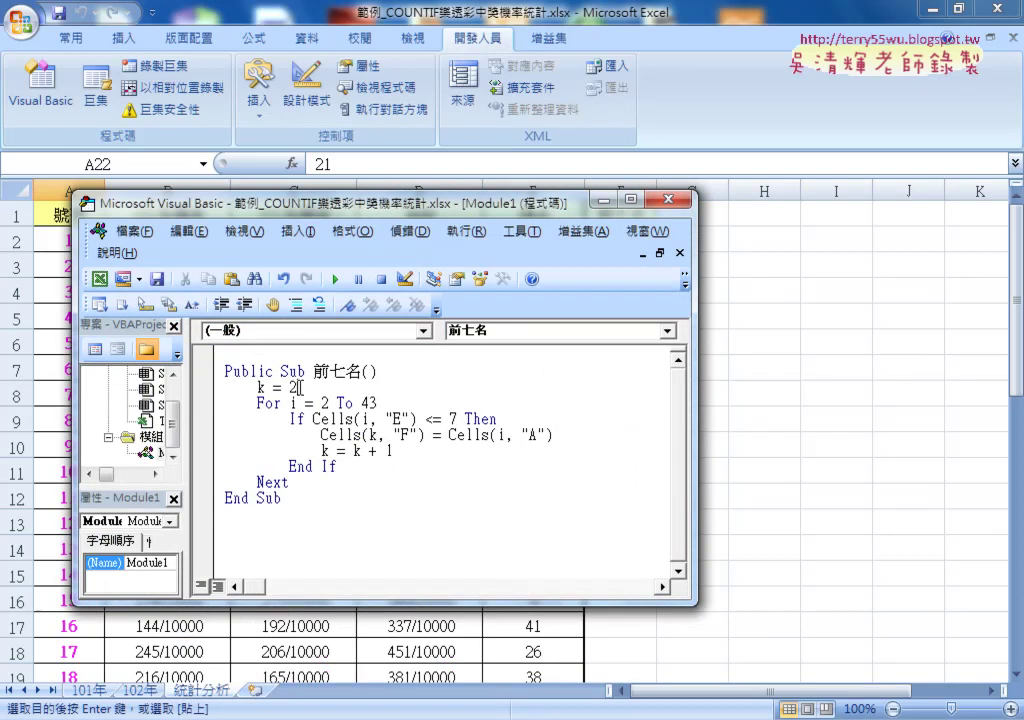
{"action": "left_click_drag", "start_coordinate": [297, 387], "coordinate": [258, 387]}
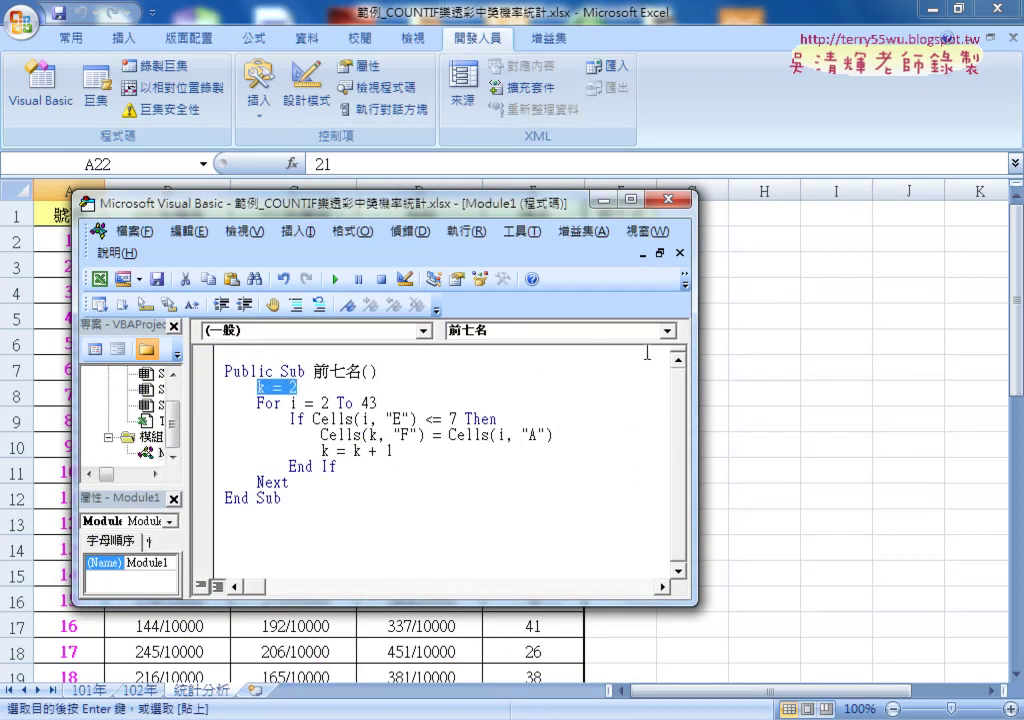
{"action": "left_click_drag", "start_coordinate": [695, 356], "coordinate": [585, 356]}
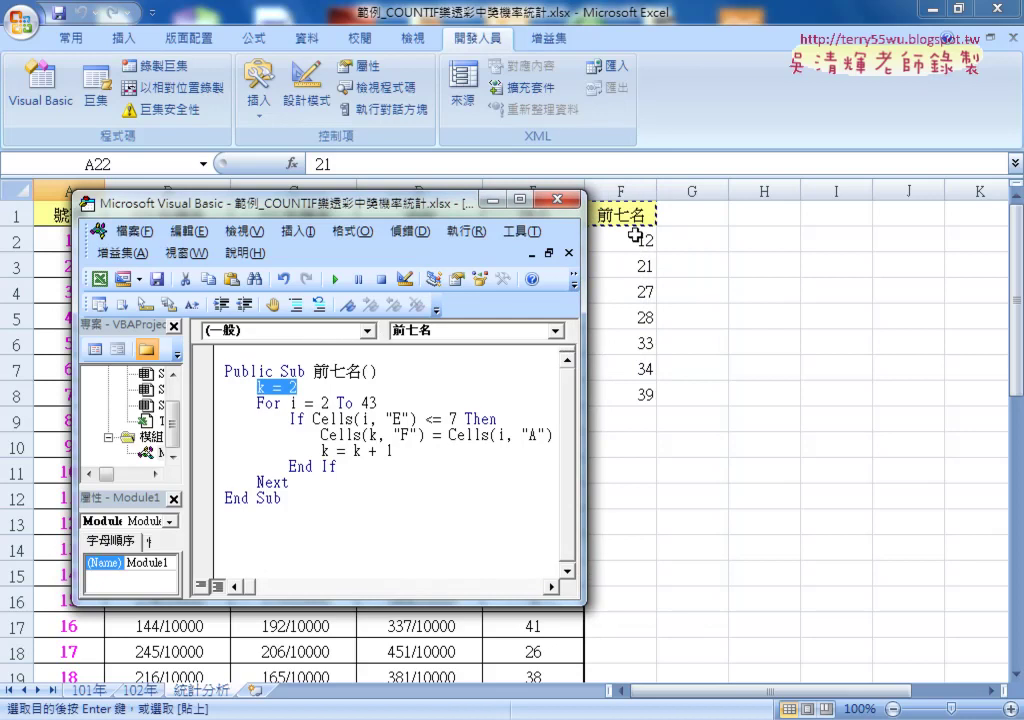
{"action": "left_click_drag", "start_coordinate": [393, 451], "coordinate": [353, 451]}
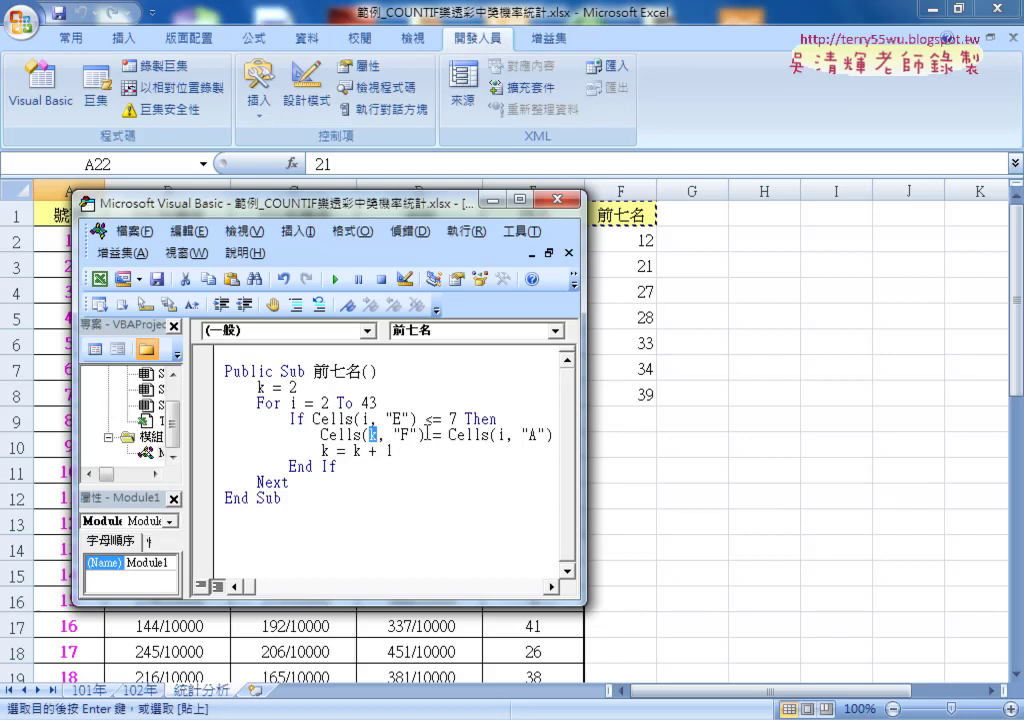
{"action": "left_click_drag", "start_coordinate": [337, 435], "coordinate": [425, 435]}
{"action": "left_click_drag", "start_coordinate": [553, 435], "coordinate": [452, 435]}
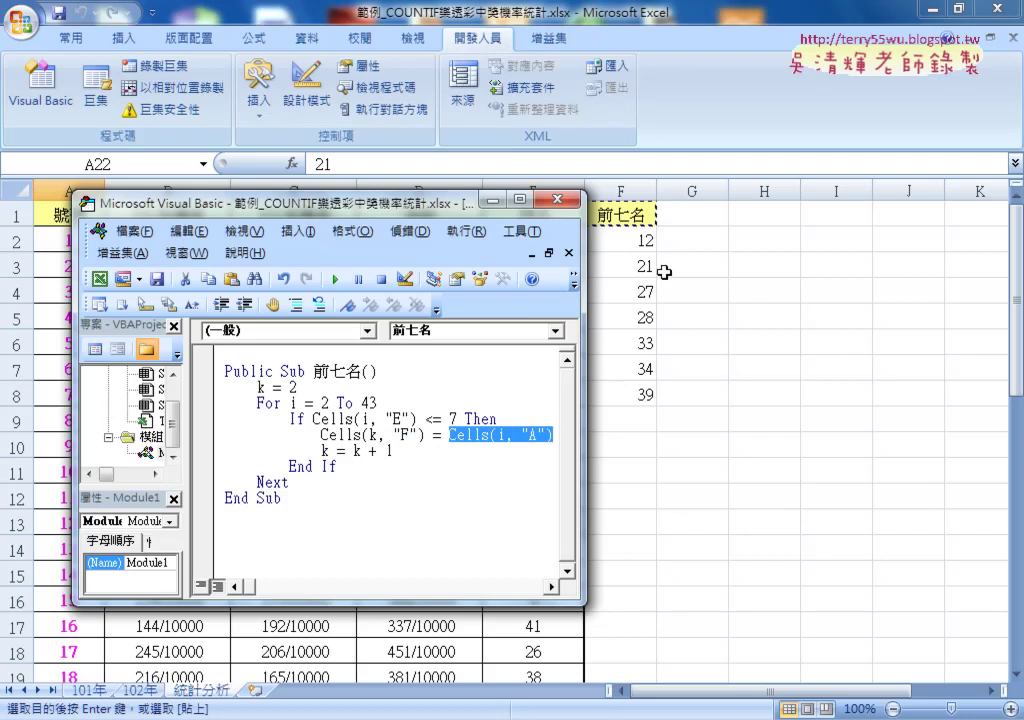
{"action": "key", "text": "ctrl+shift+d"}
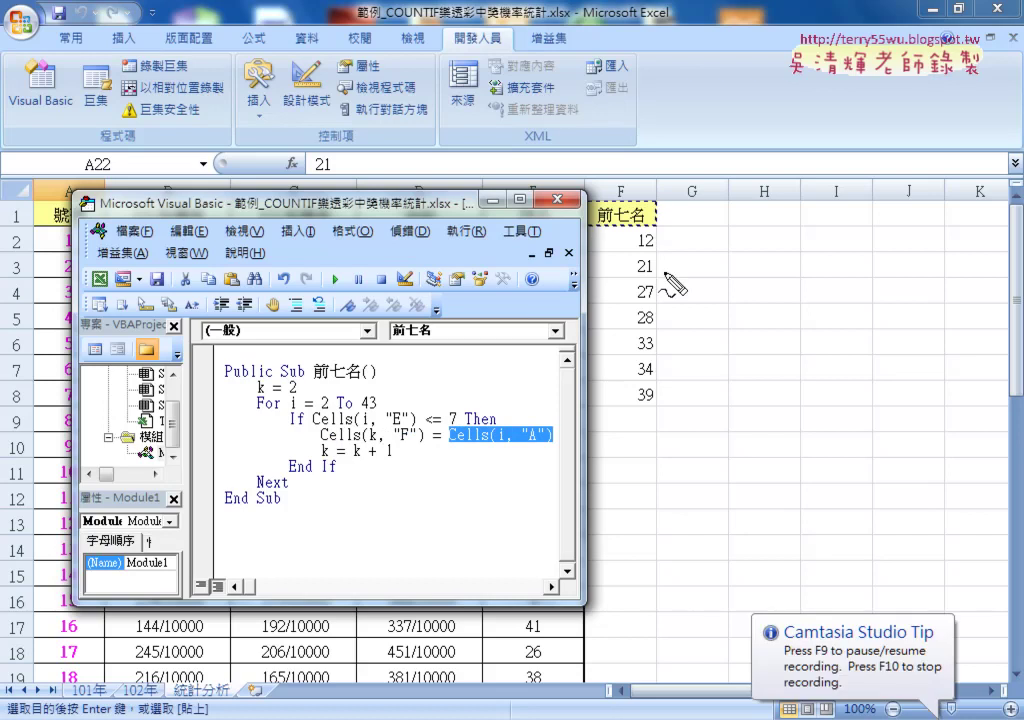
{"action": "left_click_drag", "start_coordinate": [540, 444], "coordinate": [380, 441]}
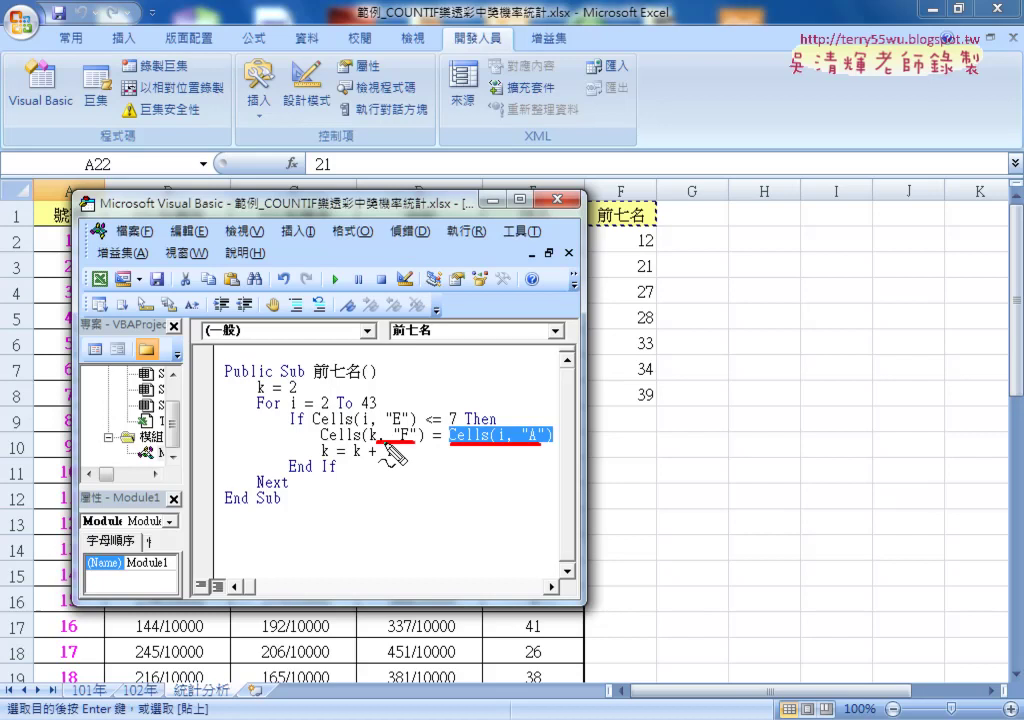
{"action": "mouse_move", "coordinate": [463, 415]}
{"action": "left_mouse_down"}
{"action": "mouse_move", "coordinate": [378, 424]}
{"action": "mouse_move", "coordinate": [396, 428]}
{"action": "left_mouse_up"}
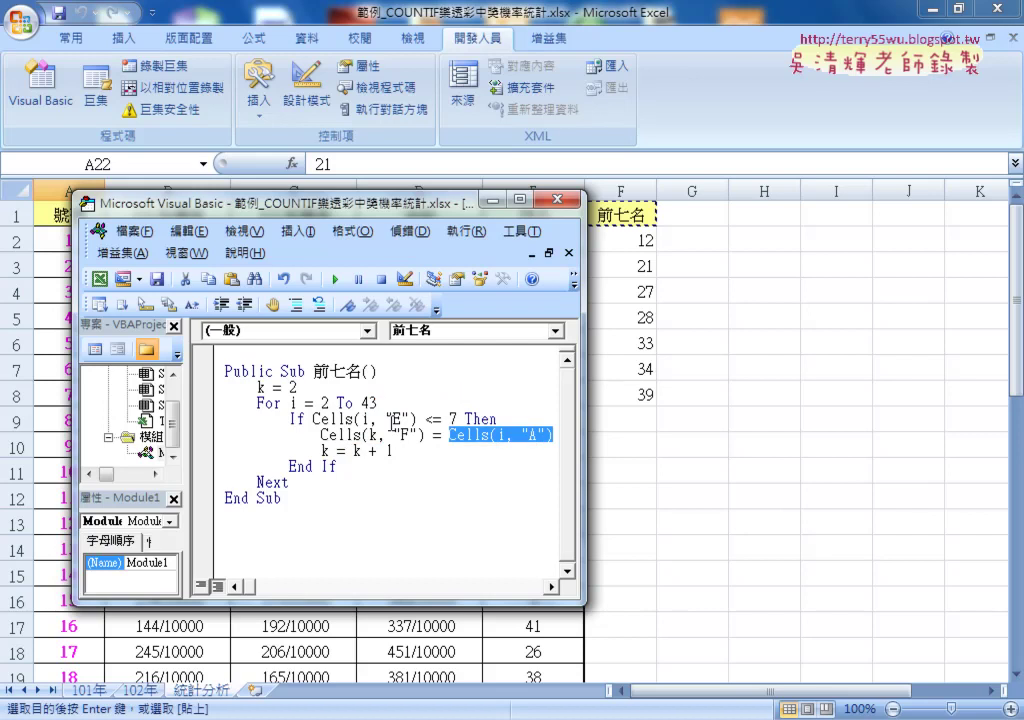
{"action": "left_click", "coordinate": [683, 462]}
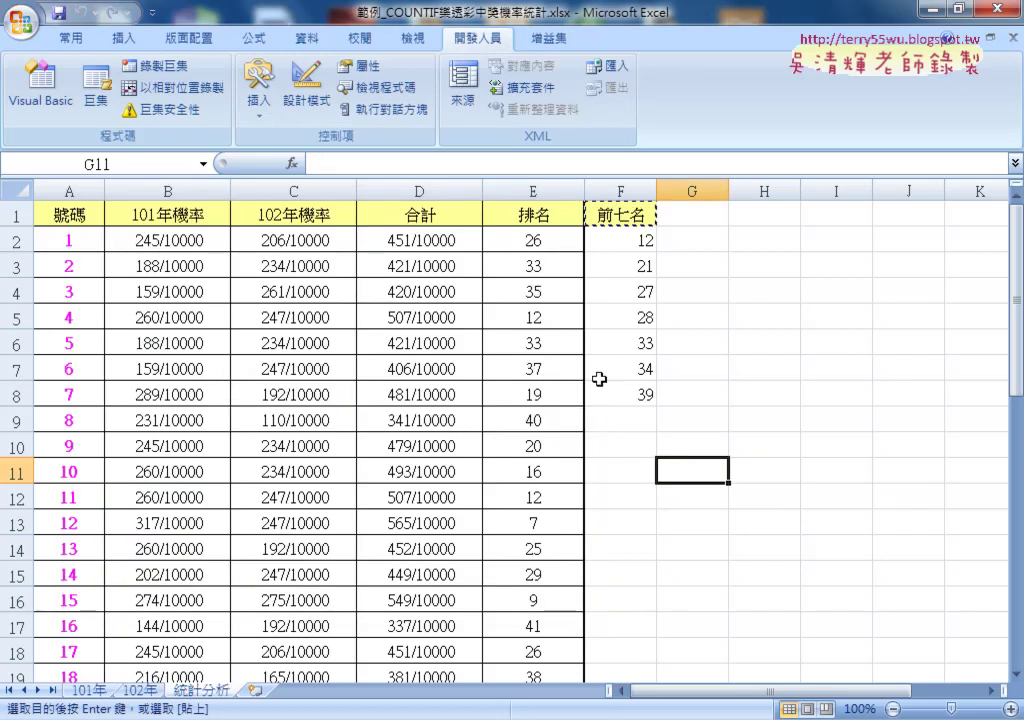
{"action": "left_click", "coordinate": [533, 523]}
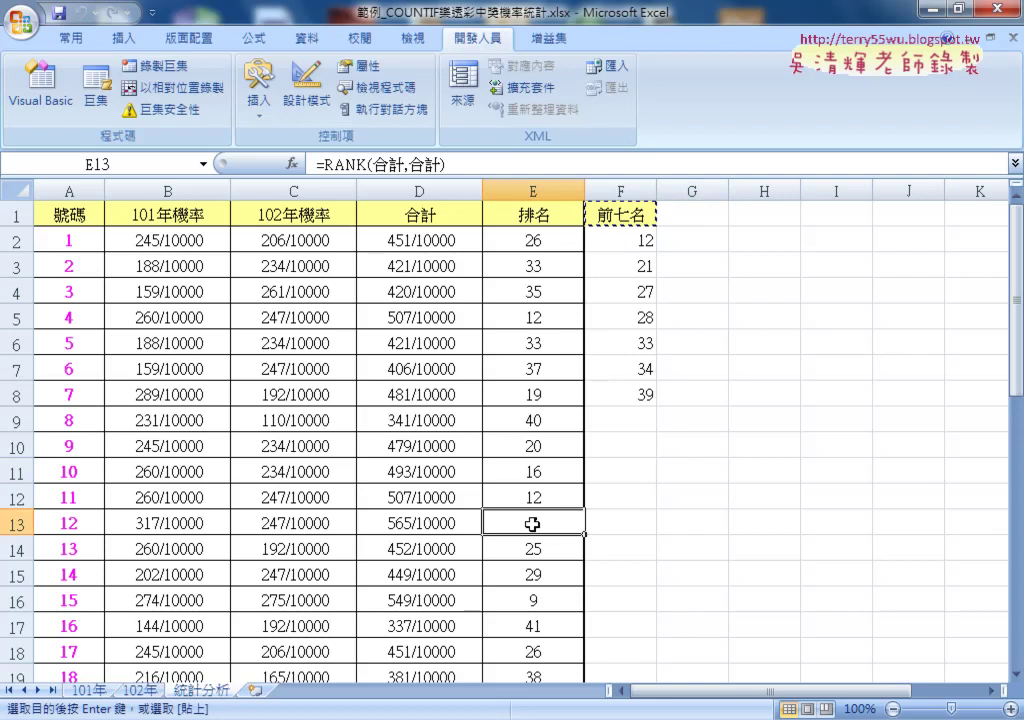
{"action": "left_click", "coordinate": [634, 243]}
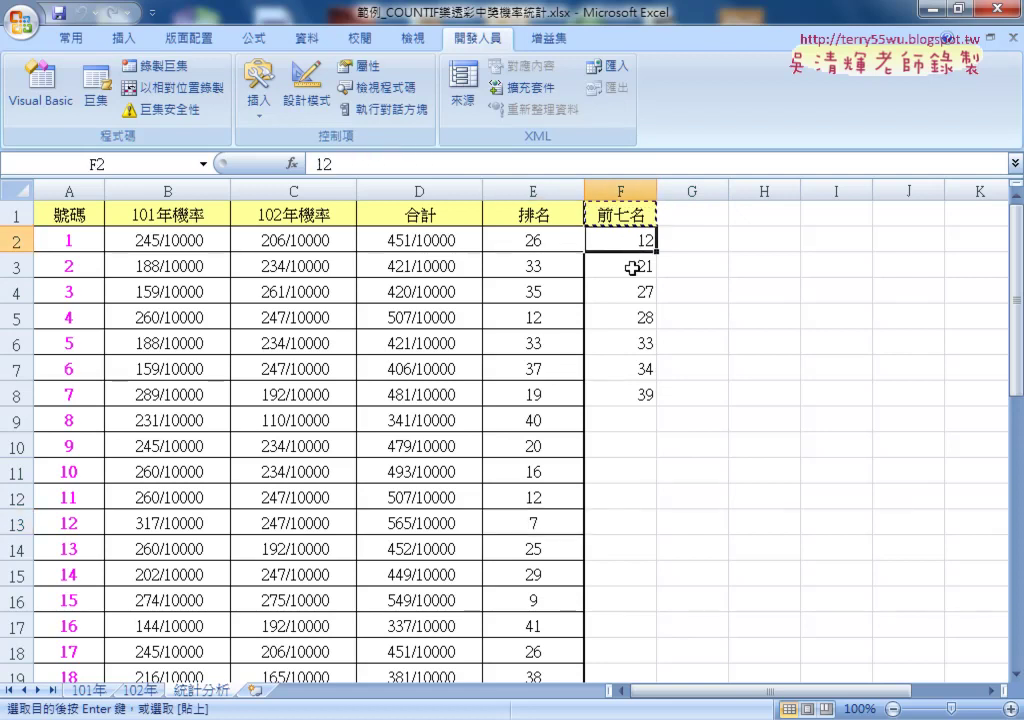
{"action": "left_click", "coordinate": [633, 267]}
{"action": "left_click", "coordinate": [635, 288]}
{"action": "left_click", "coordinate": [636, 241]}
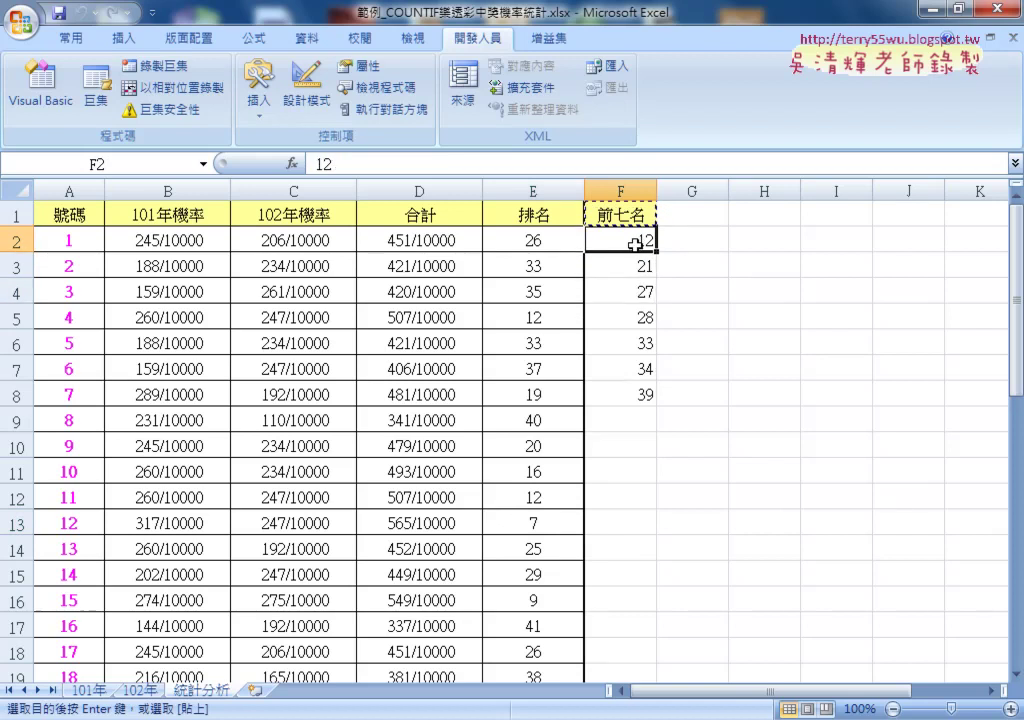
{"action": "left_click", "coordinate": [633, 267]}
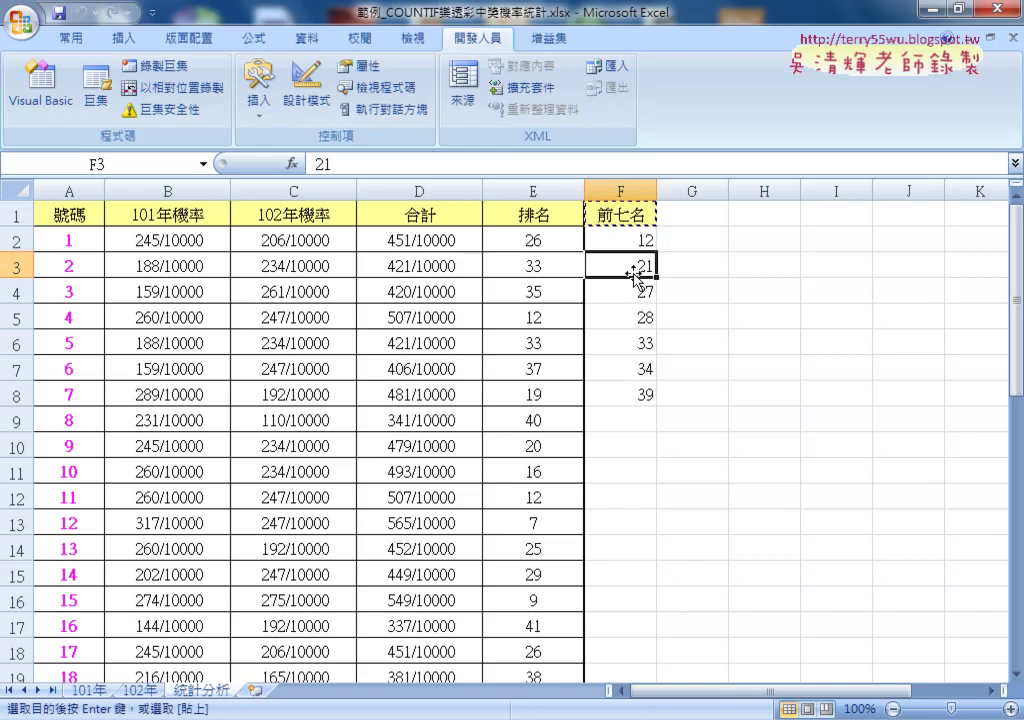
{"action": "left_click", "coordinate": [635, 287]}
{"action": "left_click", "coordinate": [635, 400]}
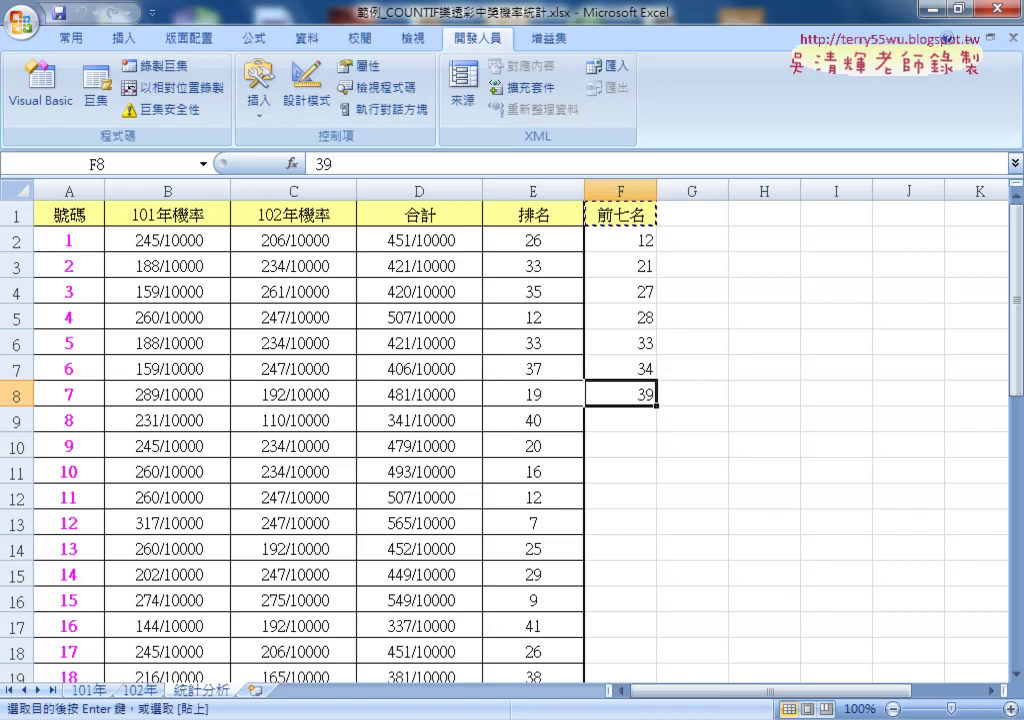
{"action": "mouse_move", "coordinate": [355, 719]}
{"action": "left_click", "coordinate": [362, 538]}
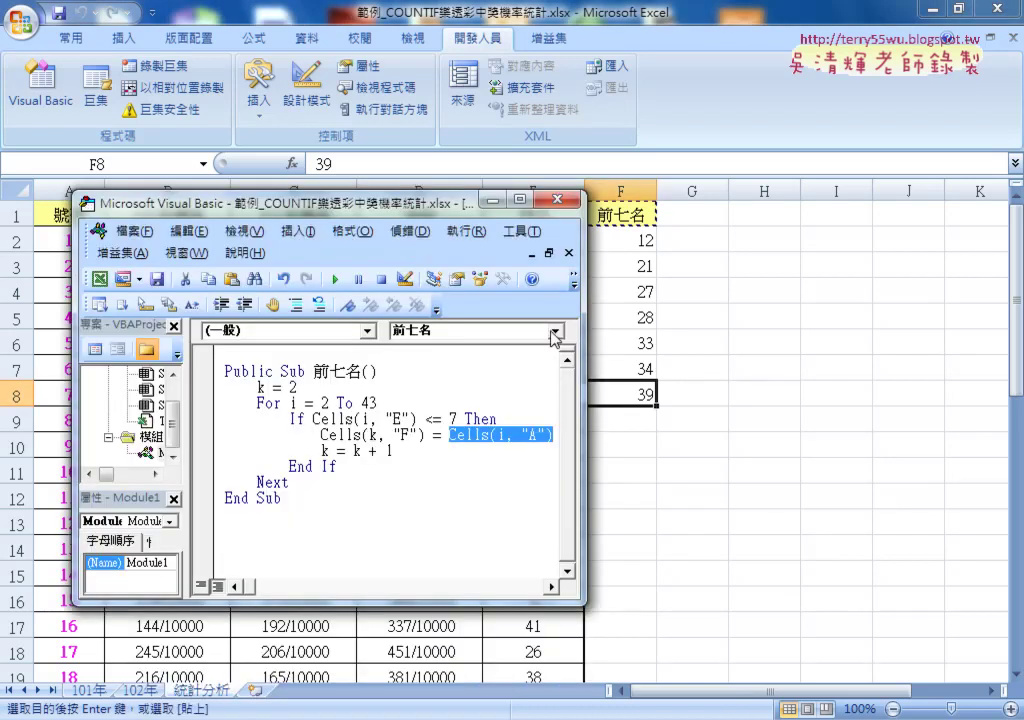
{"action": "left_click_drag", "start_coordinate": [585, 332], "coordinate": [845, 336]}
{"action": "left_click", "coordinate": [640, 400]}
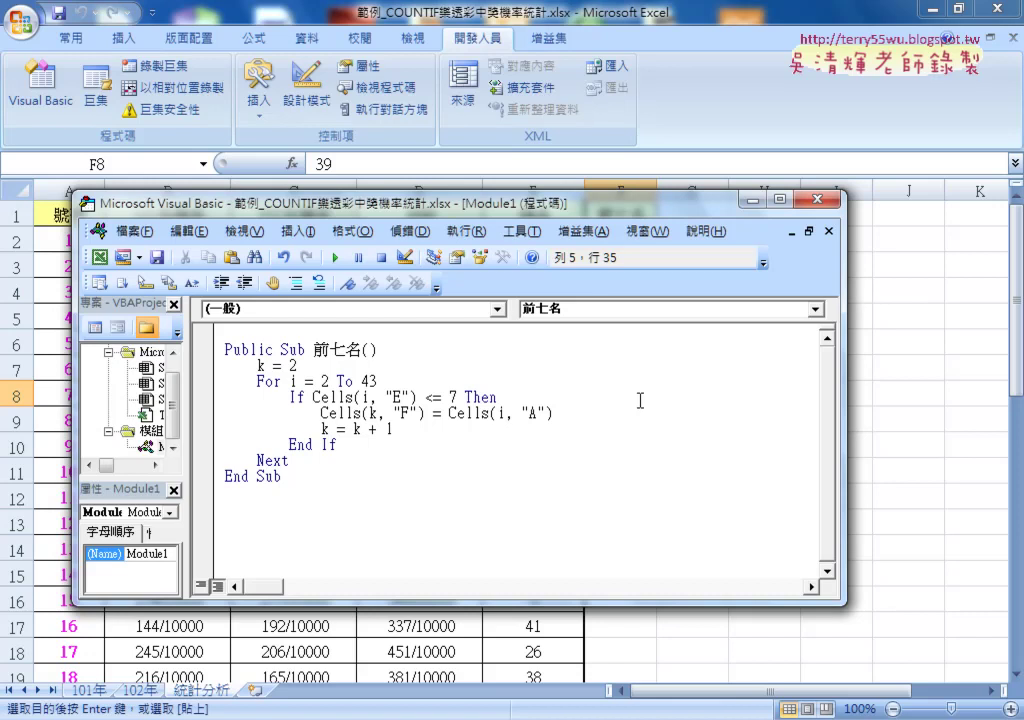
{"action": "left_click_drag", "start_coordinate": [457, 397], "coordinate": [353, 397]}
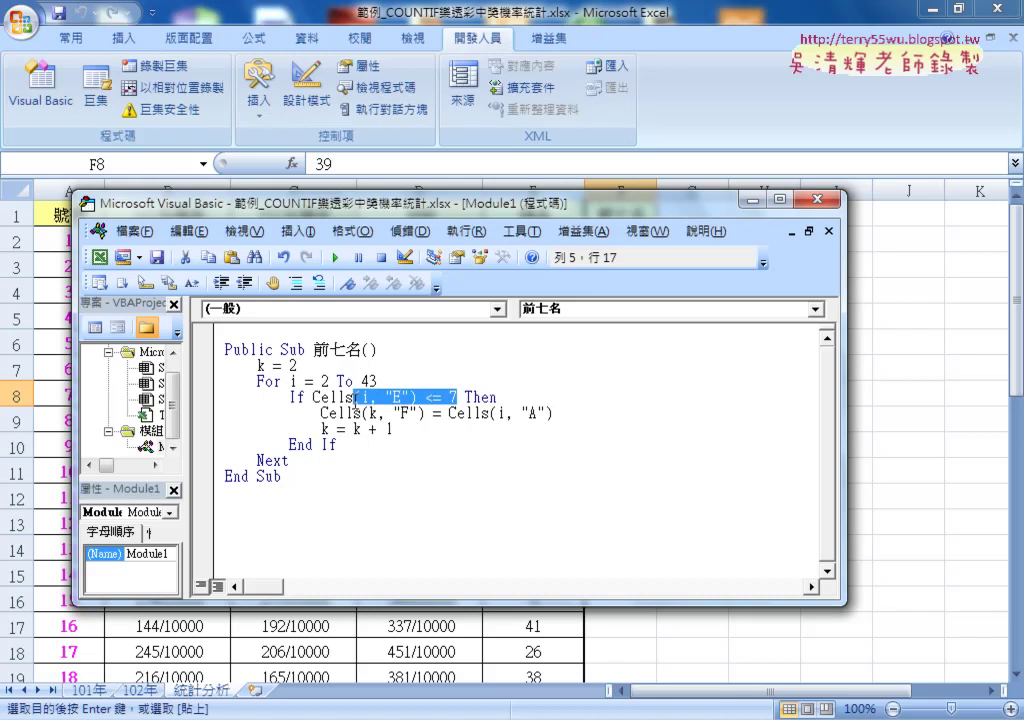
{"action": "left_click", "coordinate": [412, 397]}
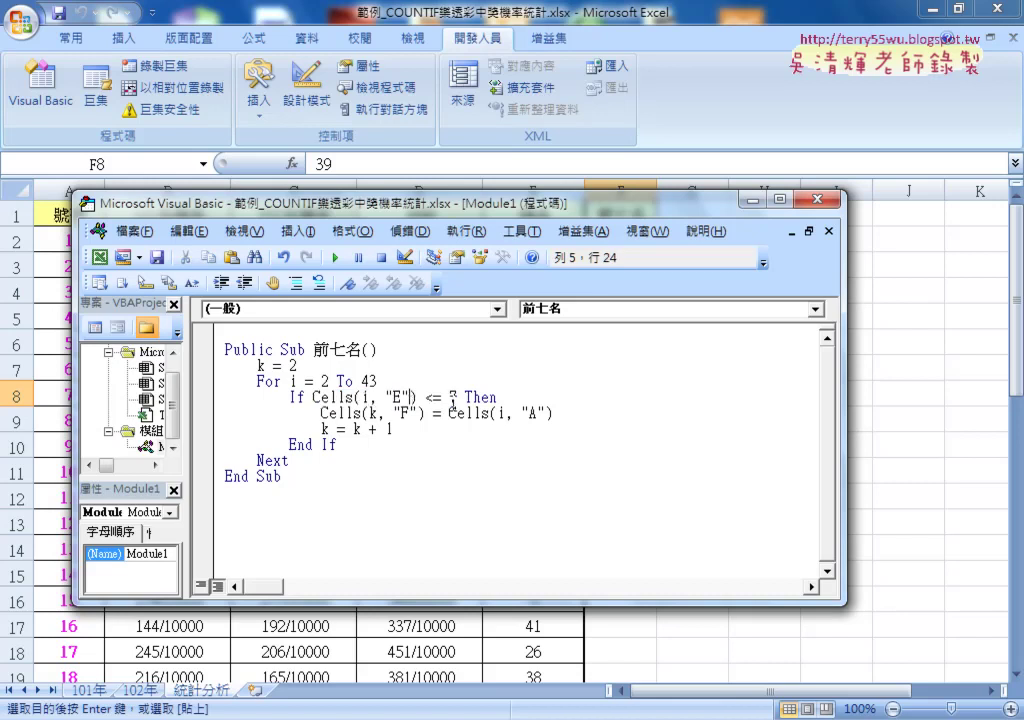
{"action": "double_click", "coordinate": [452, 398]}
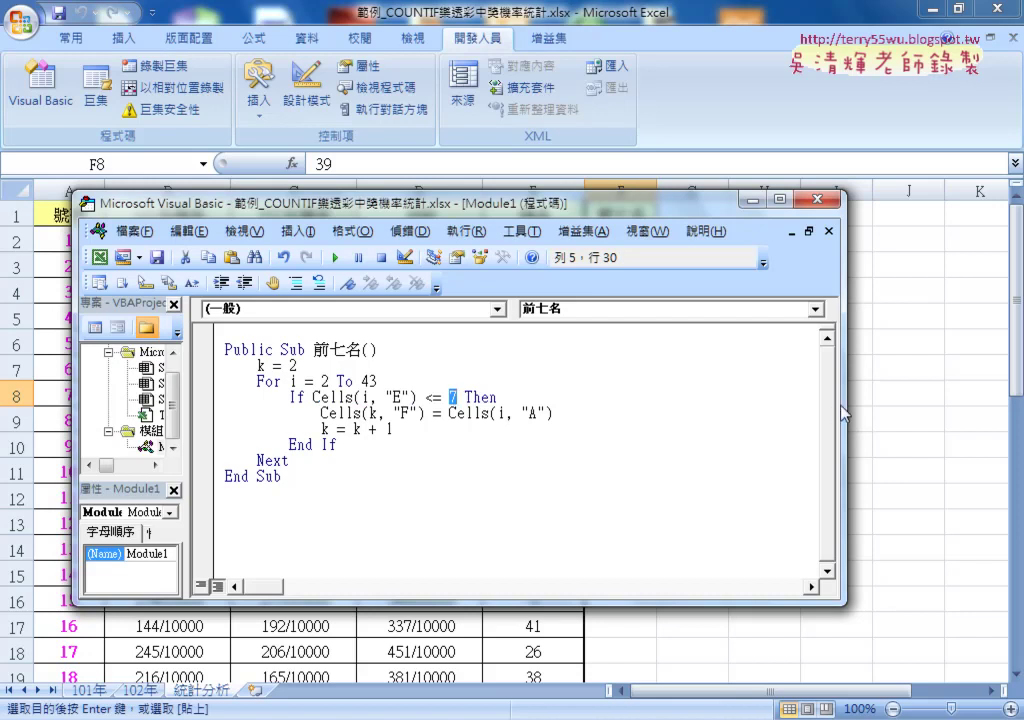
{"action": "left_click_drag", "start_coordinate": [843, 412], "coordinate": [502, 420]}
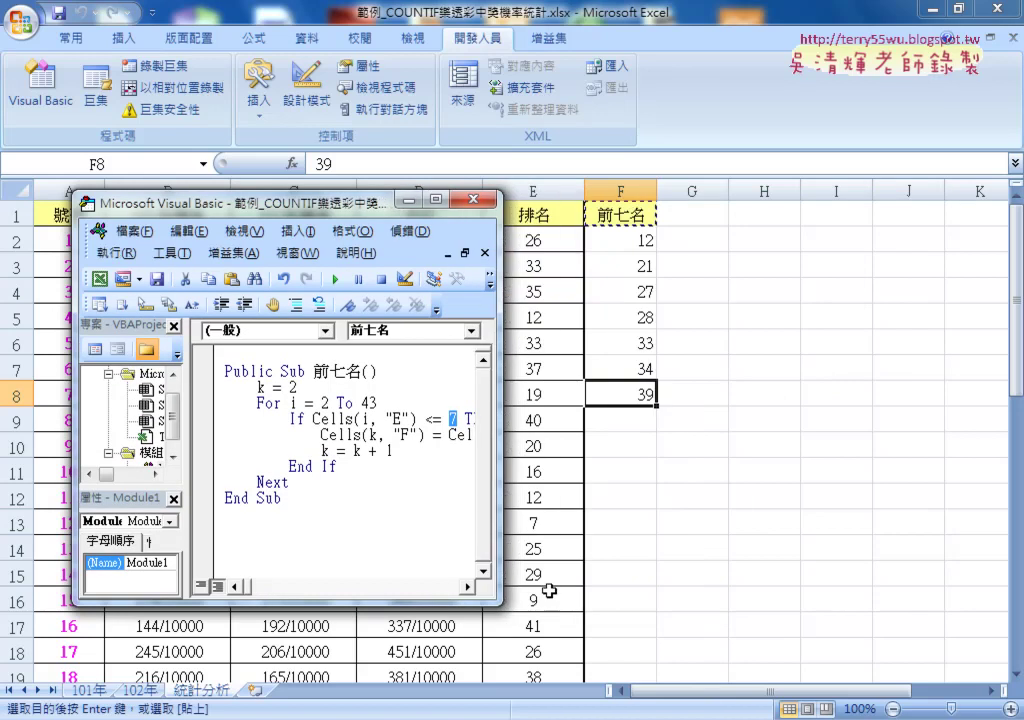